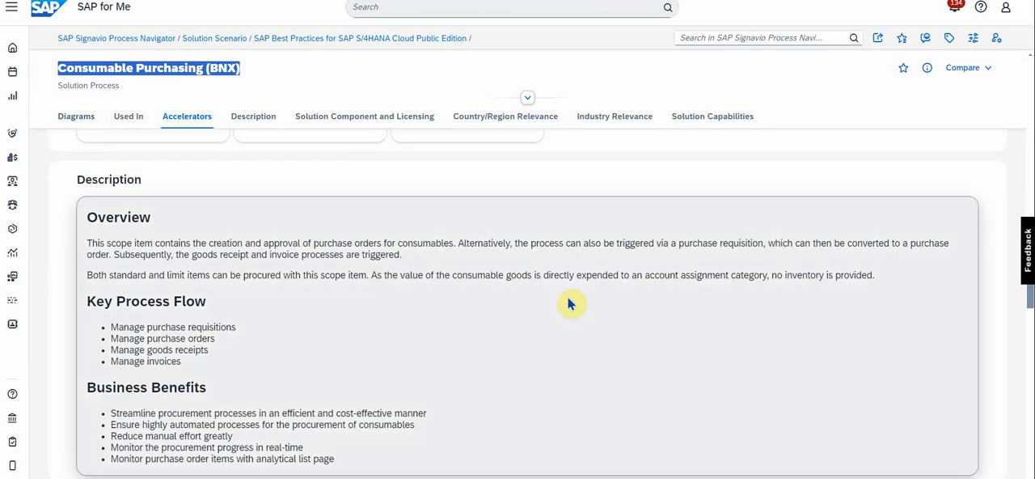
# - Read the Consumable Purchasing (BNX) description, focusing on its overview and key process flow
pyautogui.click(568, 303)
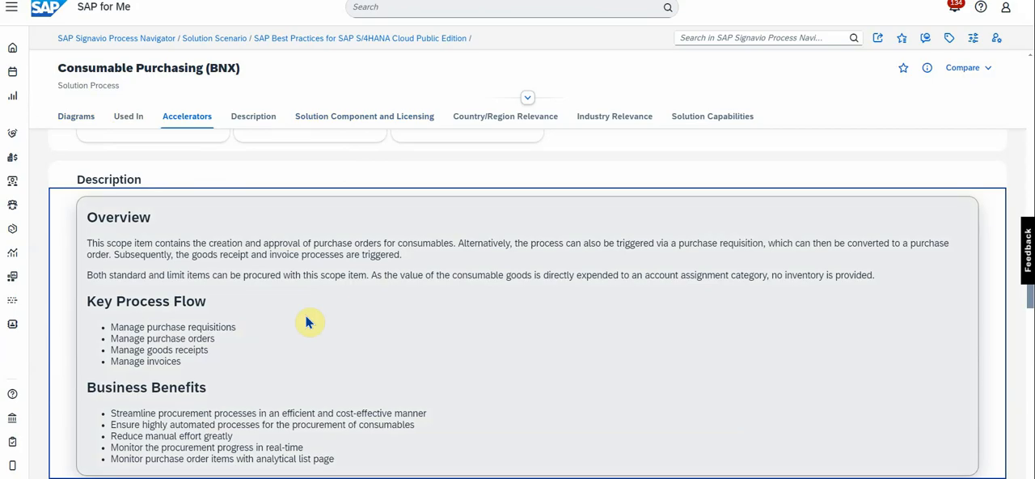
pyautogui.scroll(-1, 307, 322)
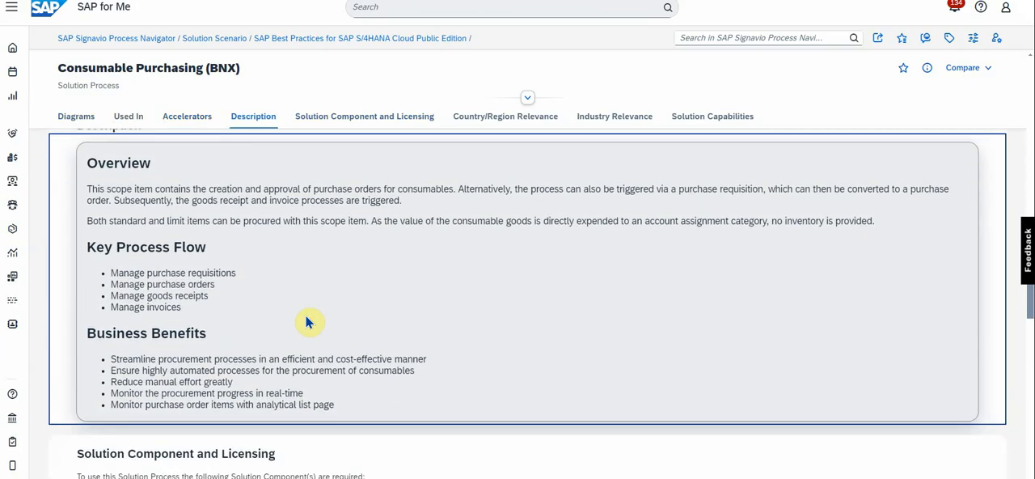
pyautogui.moveTo(147, 273); pyautogui.dragTo(241, 276)
pyautogui.click(194, 289)
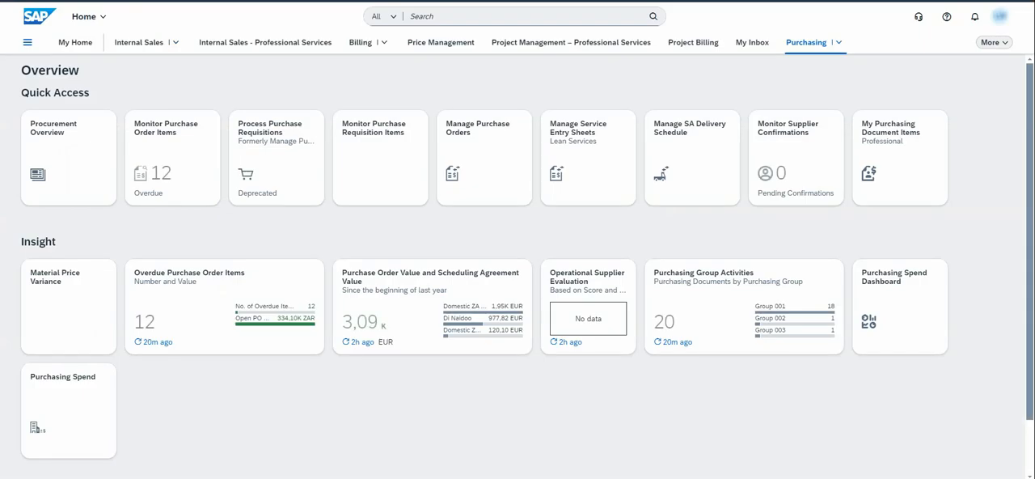
# - Switch to SAP S/4HANA Cloud, open Manage Purchase Orders from the J13/22Z/BNX app group, and start a new purchase order
pyautogui.click(72, 45)
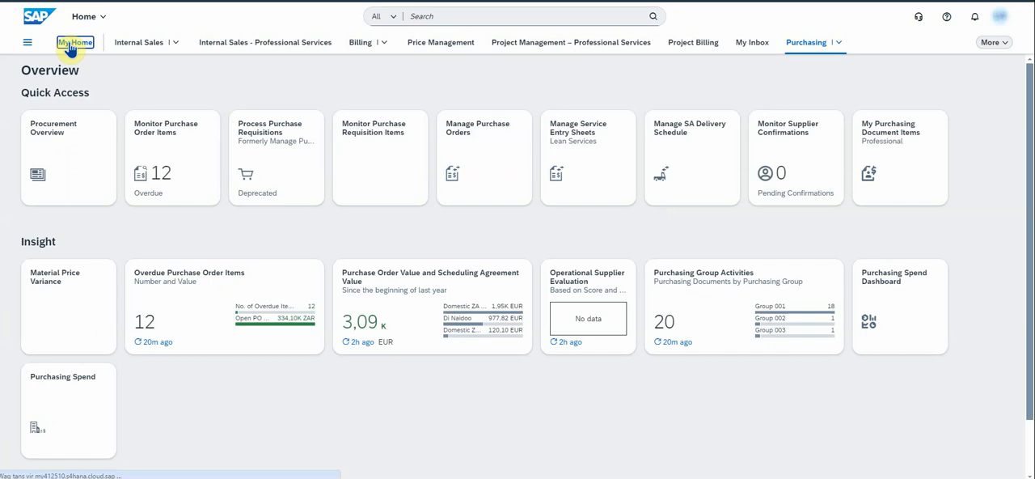
pyautogui.click(76, 142)
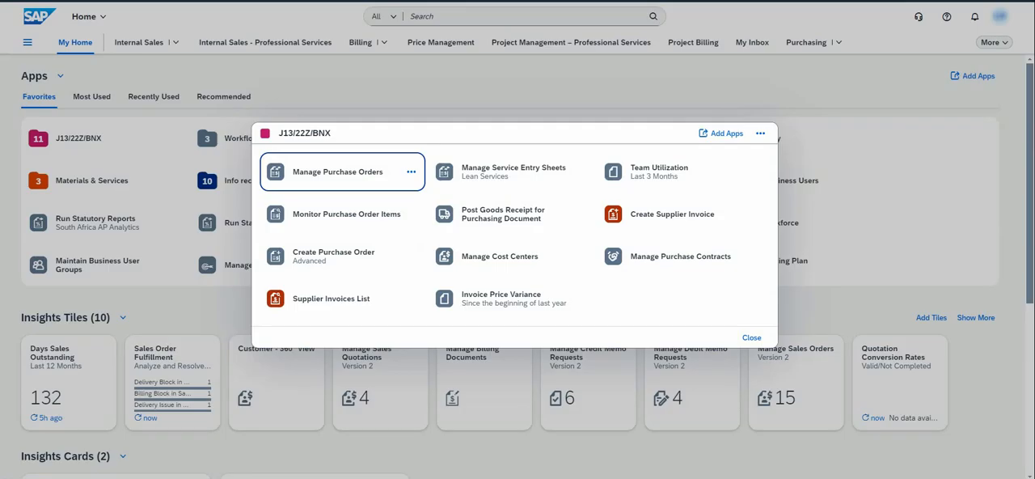
pyautogui.click(327, 174)
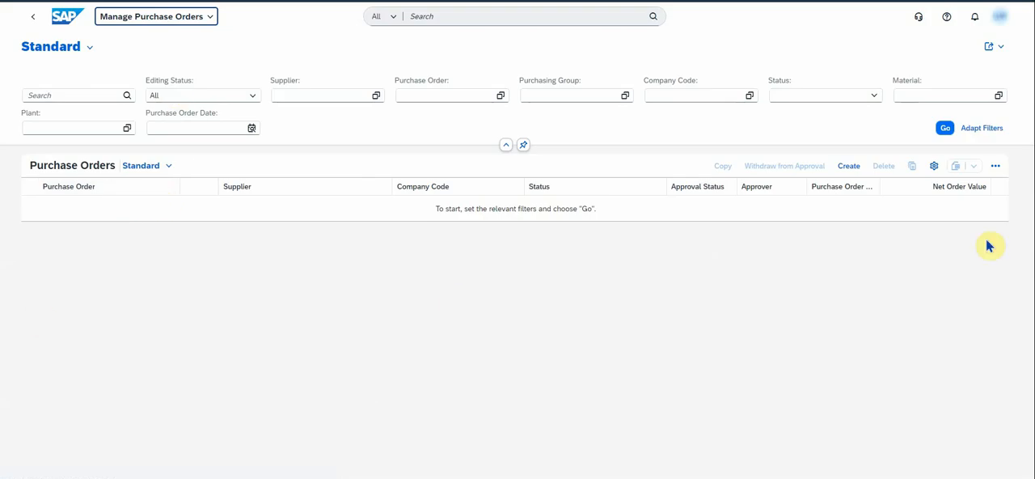
pyautogui.click(849, 166)
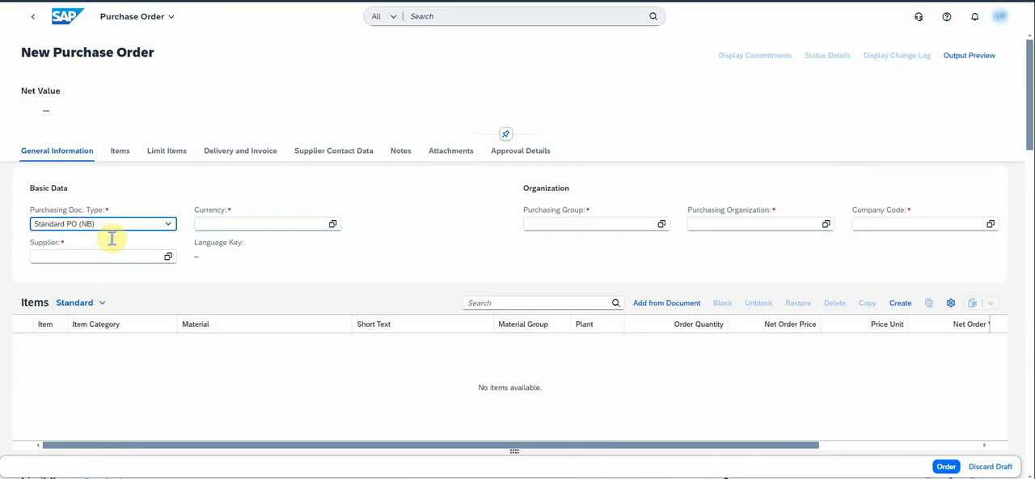
# - Keep the Standard PO (NB) document type and set the currency to South African Rand (ZAR) and the supplier to Domestic ZA Supplier 2
pyautogui.click(169, 225)
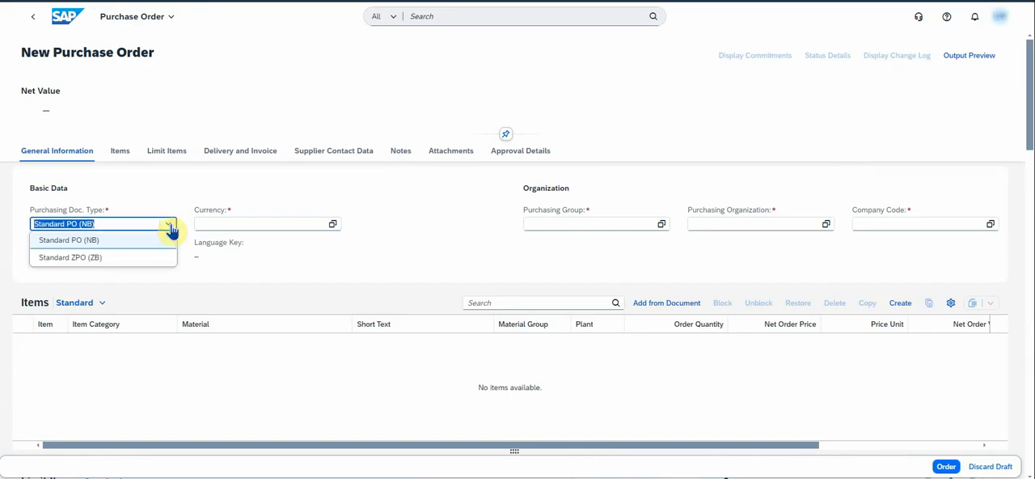
pyautogui.click(169, 225)
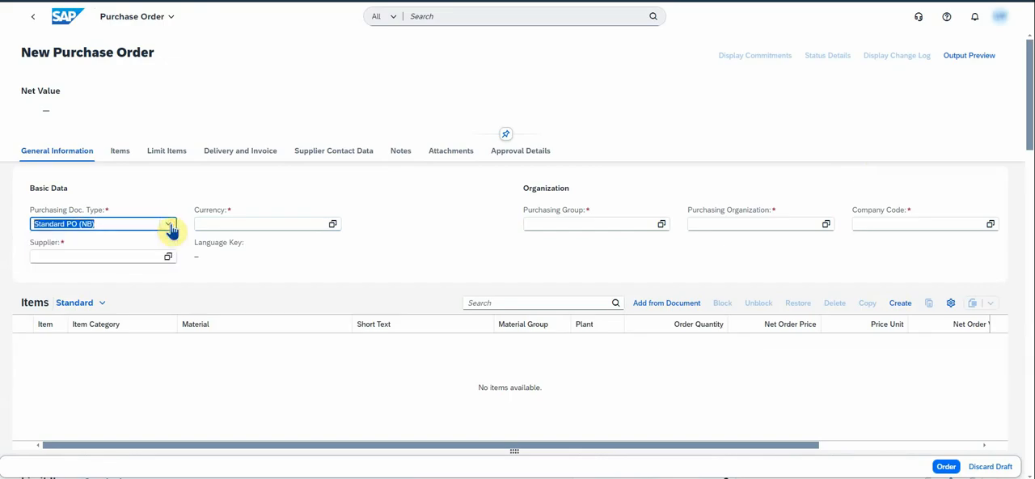
pyautogui.click(211, 224)
pyautogui.click(224, 277)
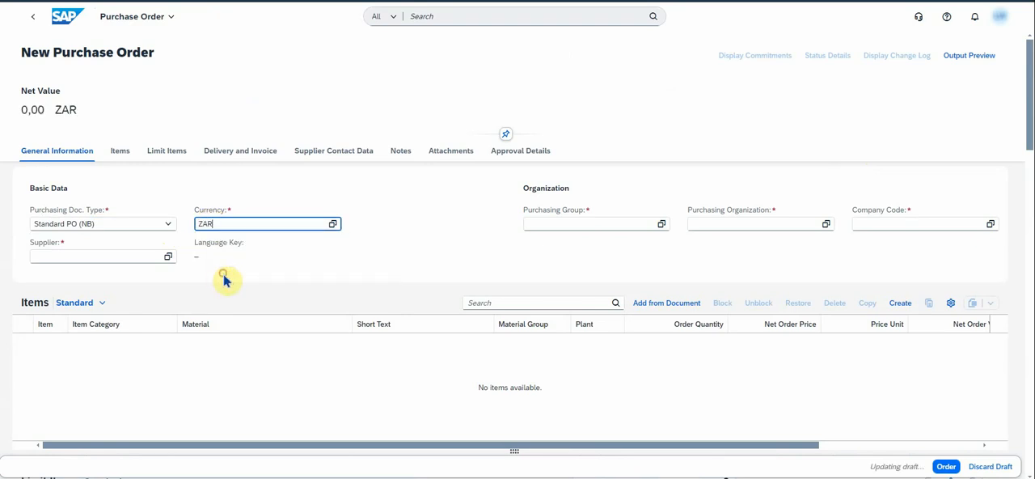
pyautogui.click(82, 256)
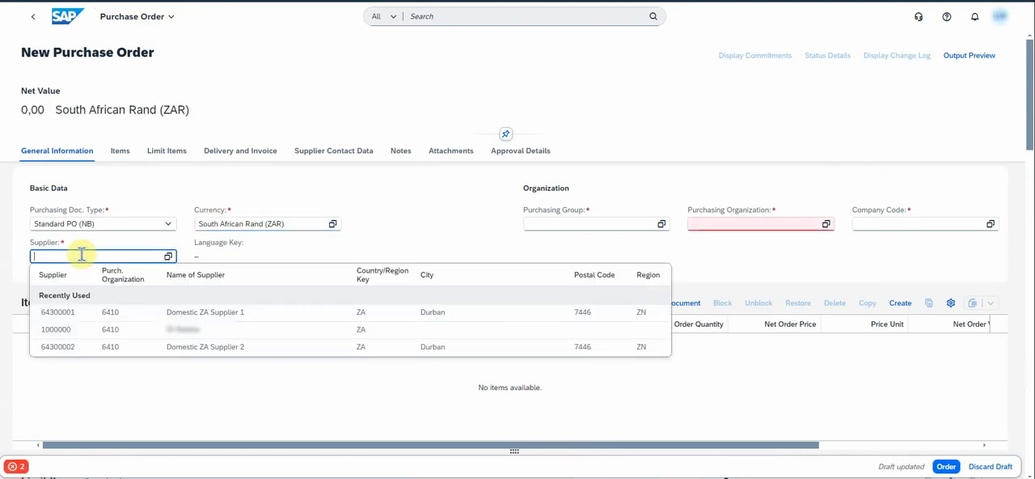
pyautogui.click(72, 347)
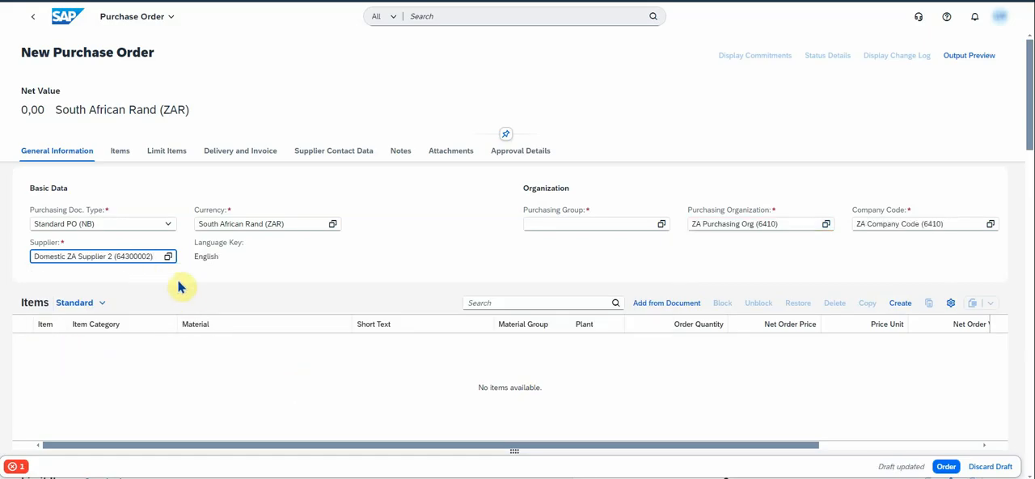
# - Set the purchase order's purchasing group to Group 001 (001)
pyautogui.click(662, 223)
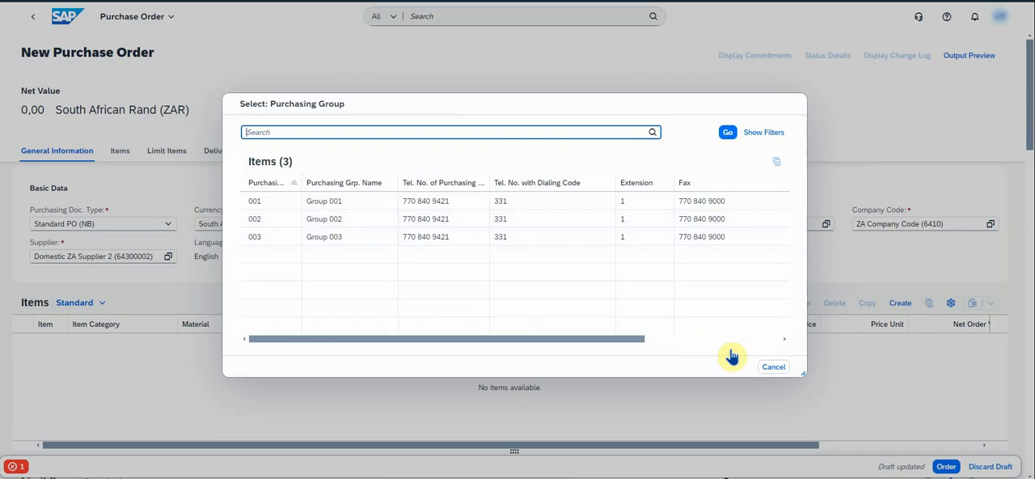
pyautogui.click(773, 367)
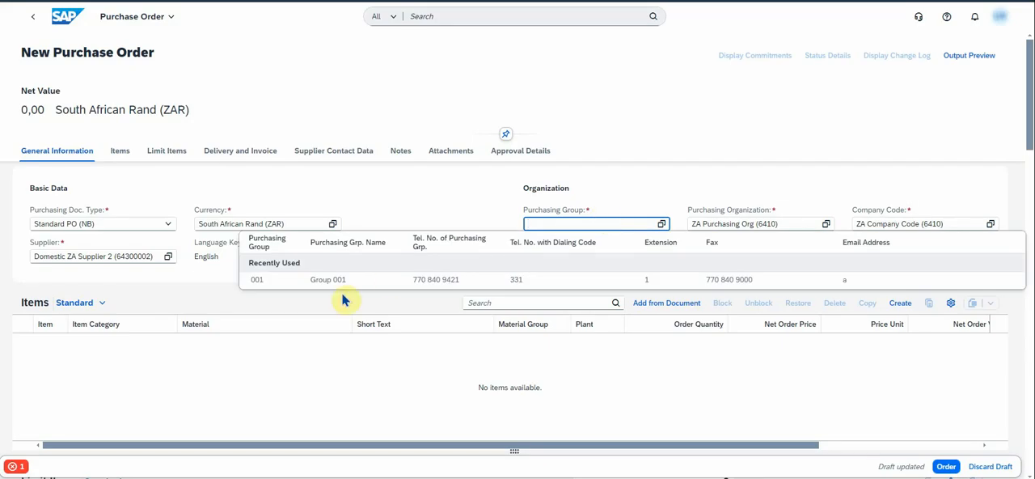
pyautogui.click(309, 285)
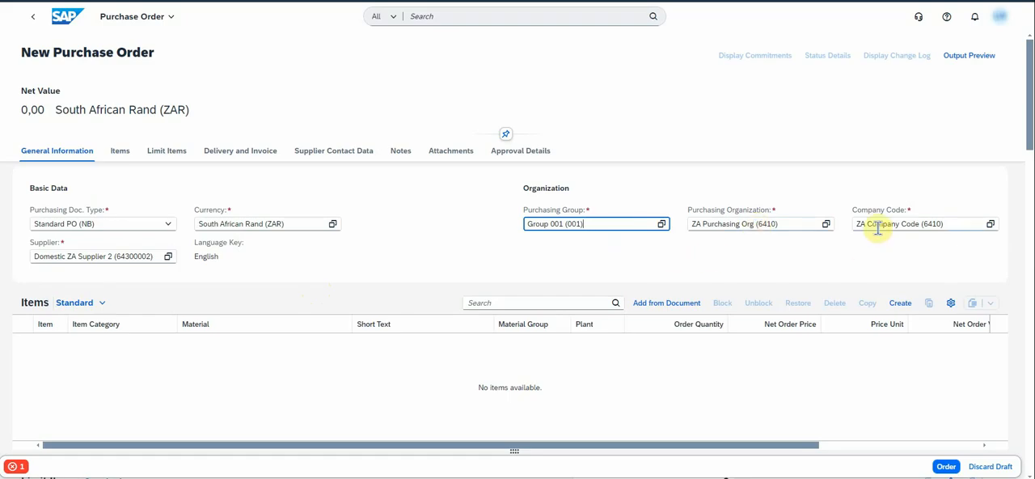
# - Add a standard item to the purchase order's Items table and assign it material group YBMM00
pyautogui.scroll(-2, 121, 155)
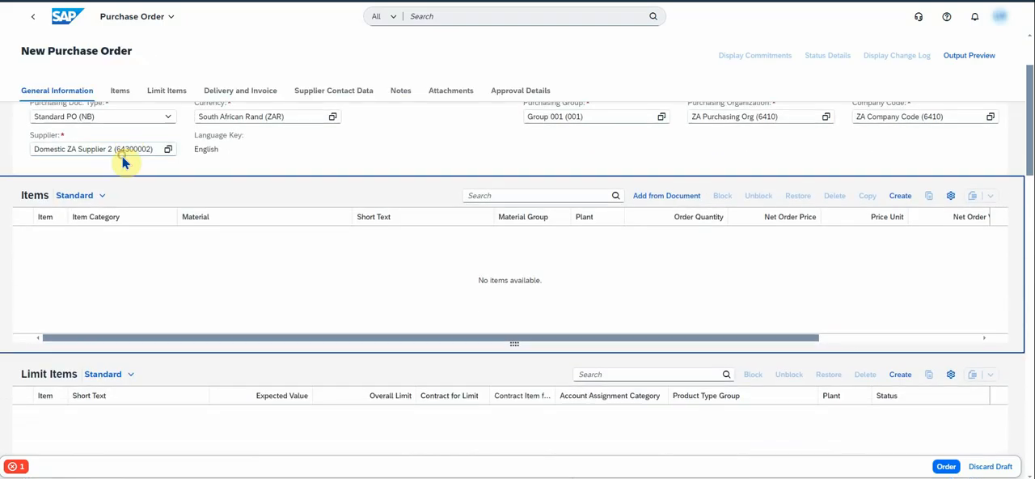
pyautogui.scroll(-1, 121, 155)
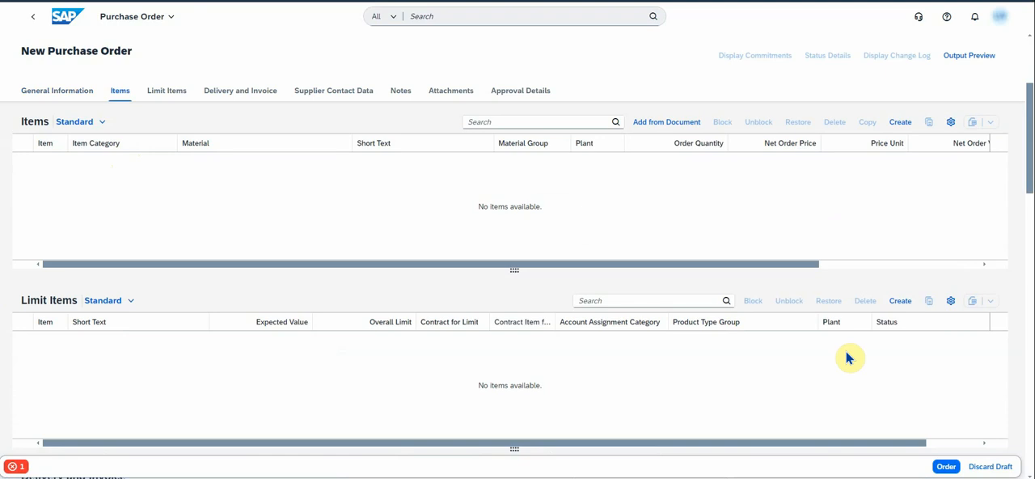
pyautogui.click(900, 121)
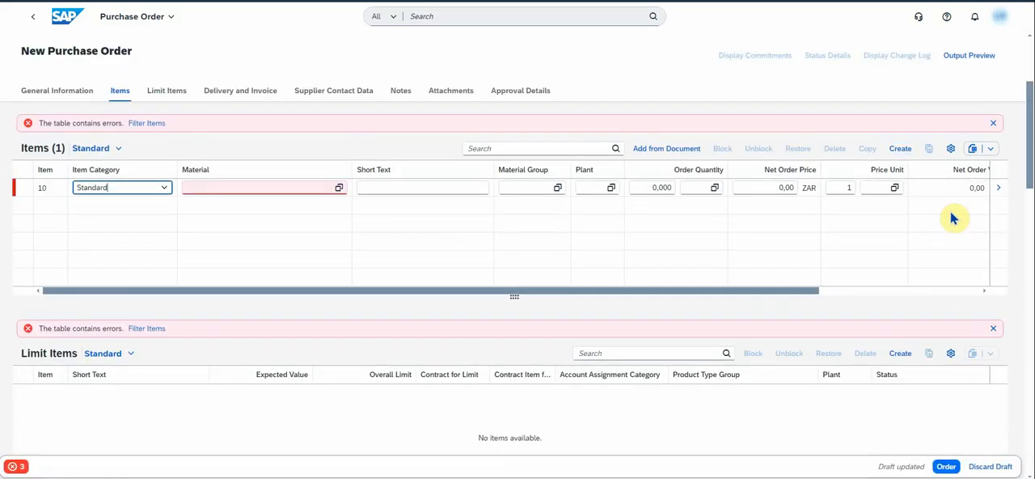
pyautogui.click(534, 186)
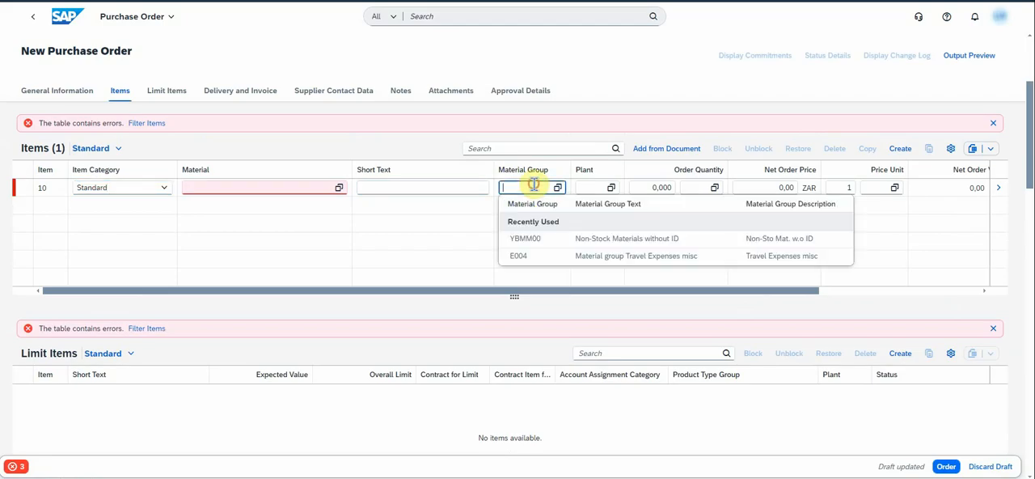
pyautogui.click(534, 241)
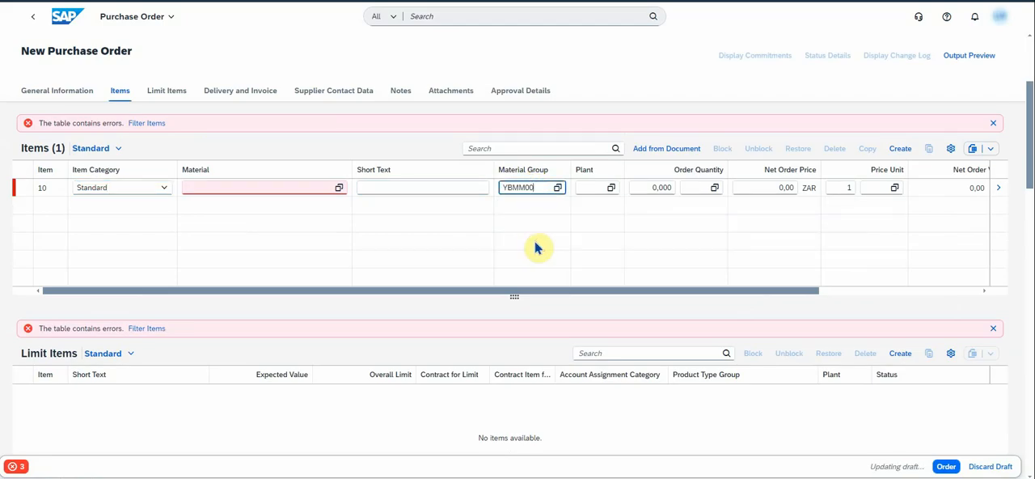
# - Enter OFFICE SUPPLIES as item 10's material and move that text into the item's short text
pyautogui.click(264, 186)
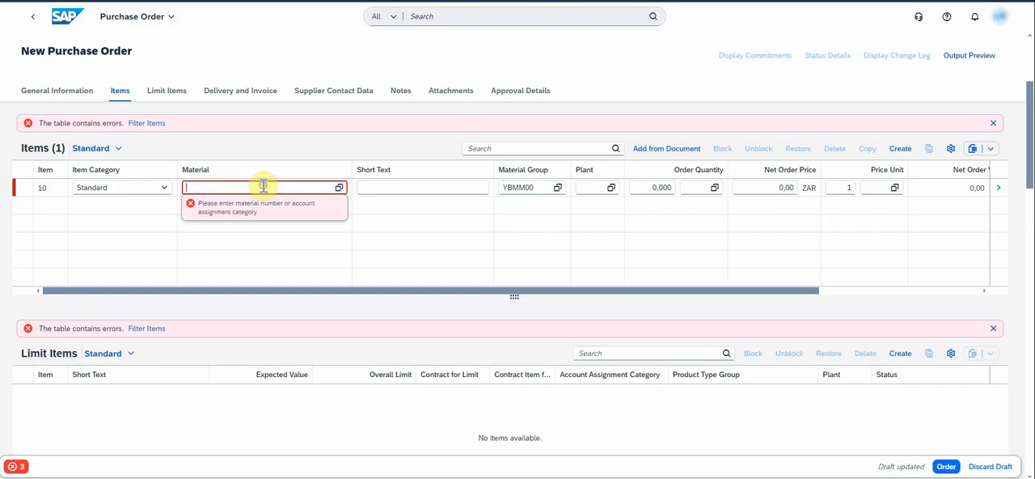
pyautogui.write('office supplies')
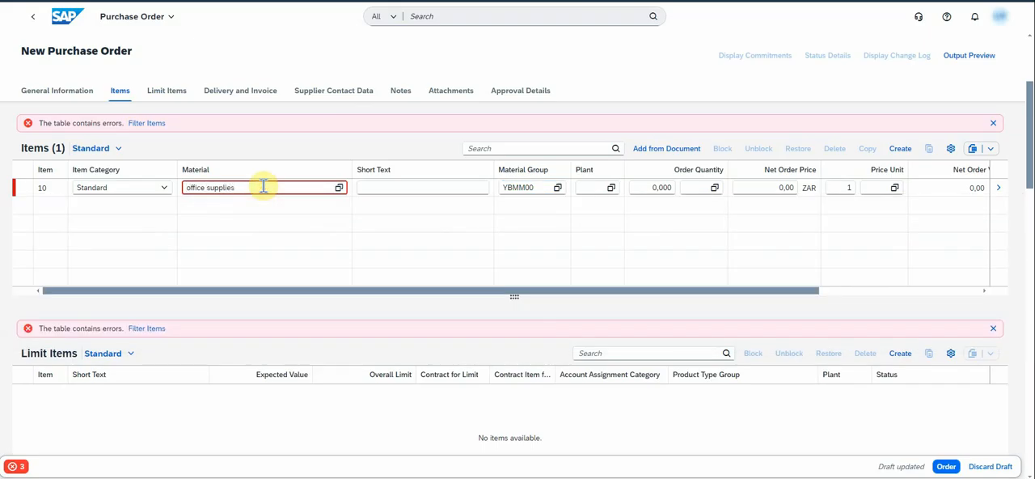
pyautogui.press('Return')
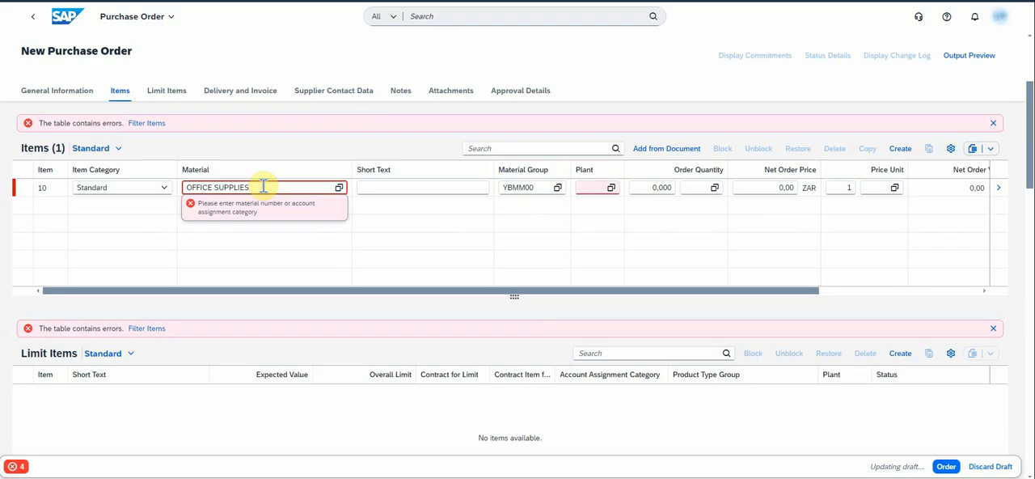
pyautogui.moveTo(262, 186); pyautogui.dragTo(161, 194)
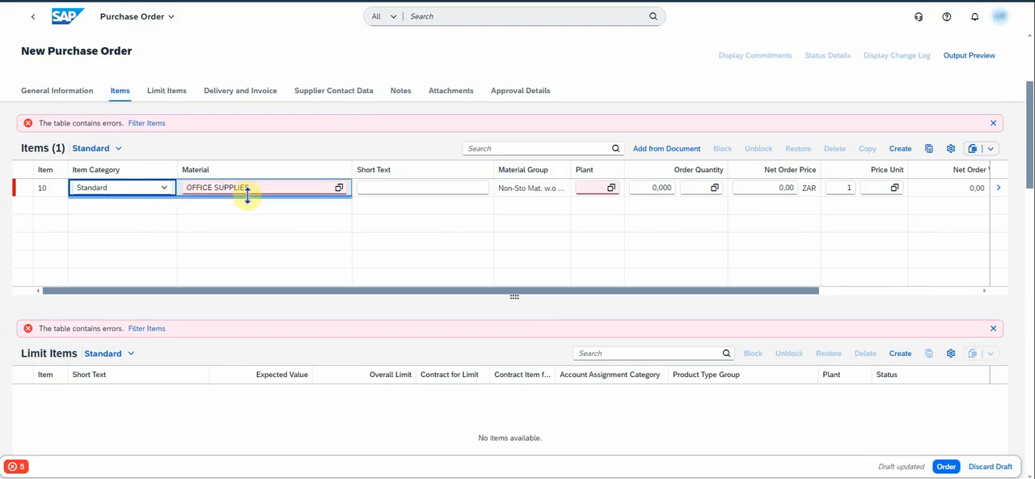
pyautogui.moveTo(252, 187); pyautogui.dragTo(183, 187)
pyautogui.hotkey('ctrl', 'x')
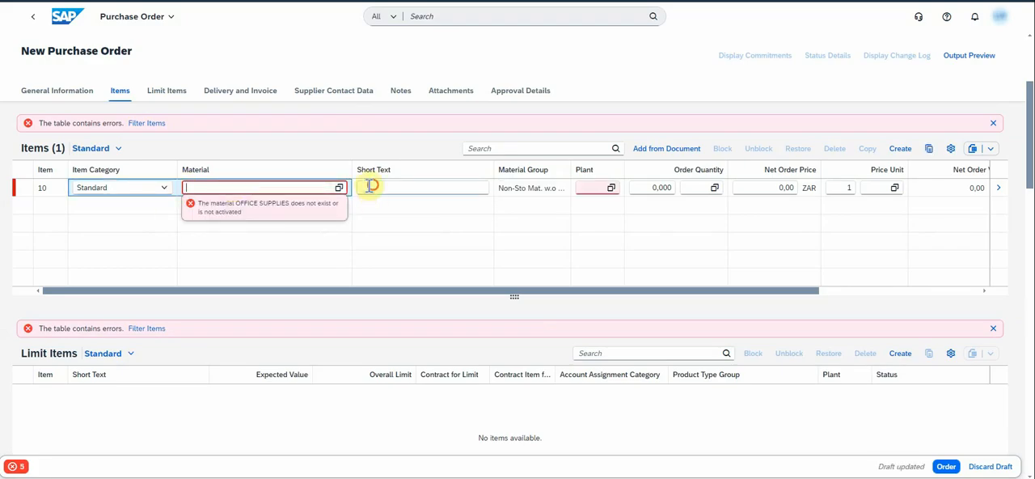
pyautogui.click(371, 187)
pyautogui.hotkey('ctrl', 'v')
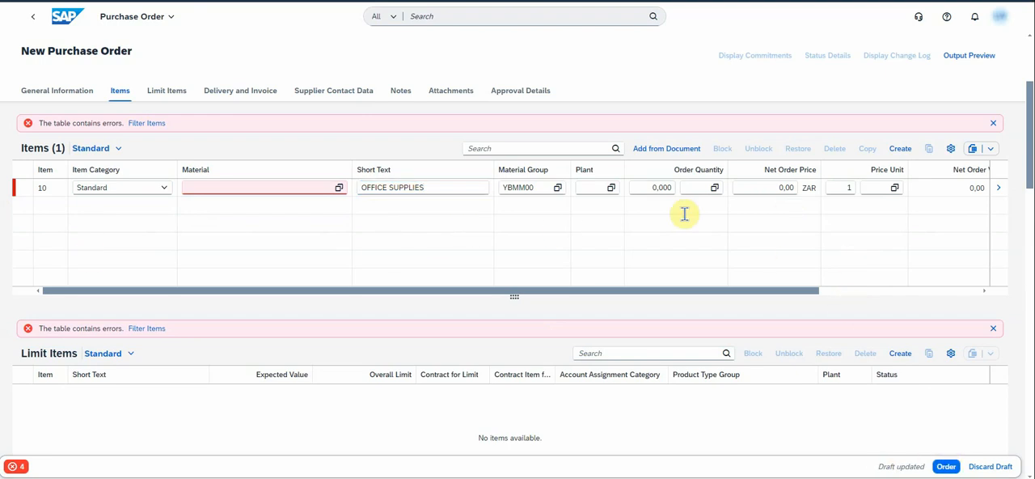
# - Set item 10's order quantity to 100 EA and its net order price to 100,00 ZAR
pyautogui.click(678, 188)
pyautogui.write('1')
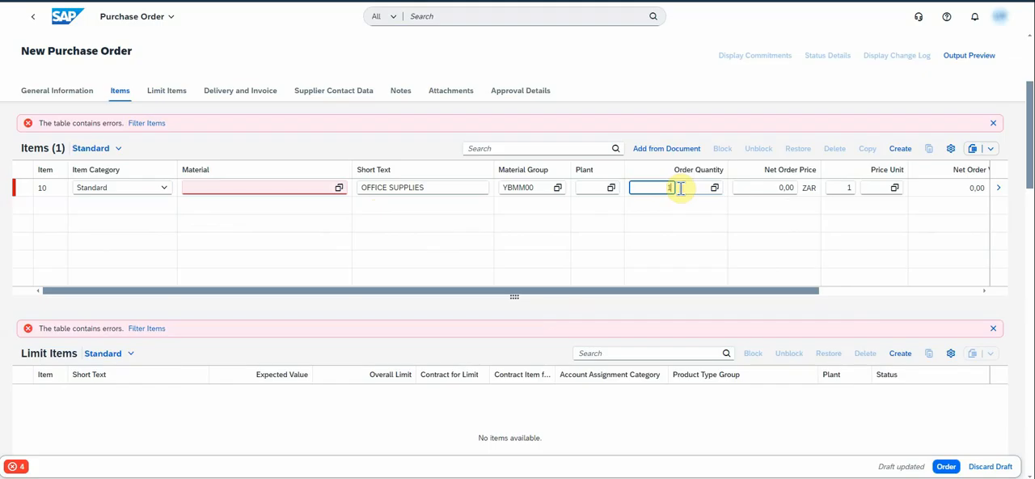
pyautogui.write('00')
pyautogui.click(698, 187)
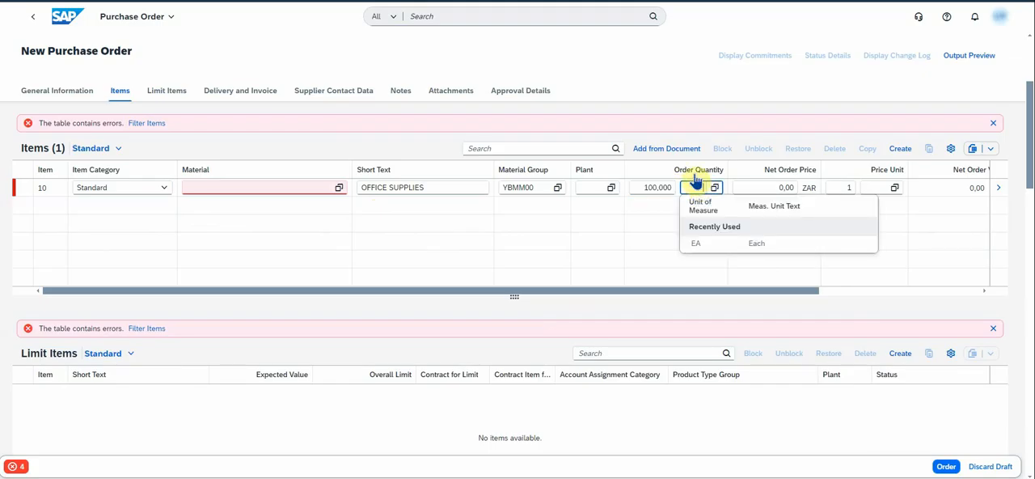
pyautogui.click(712, 246)
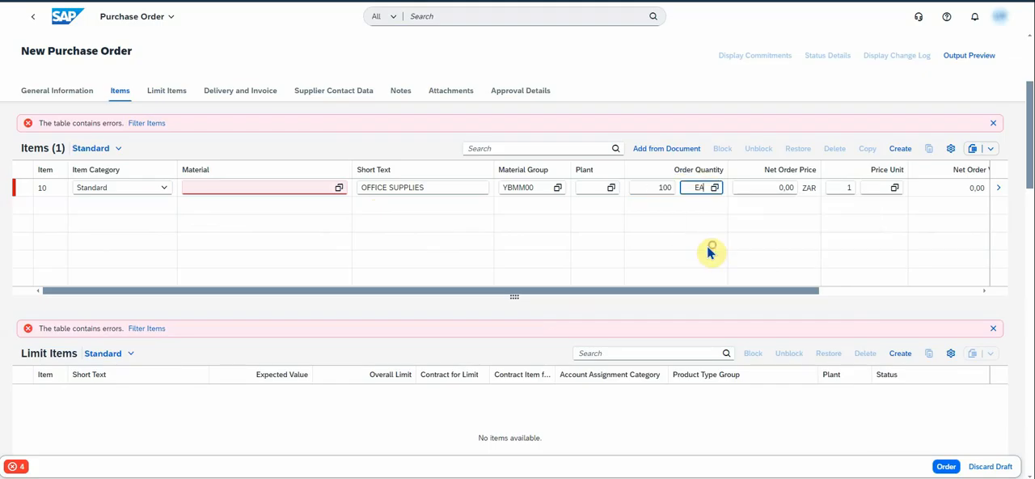
pyautogui.click(770, 188)
pyautogui.write('10')
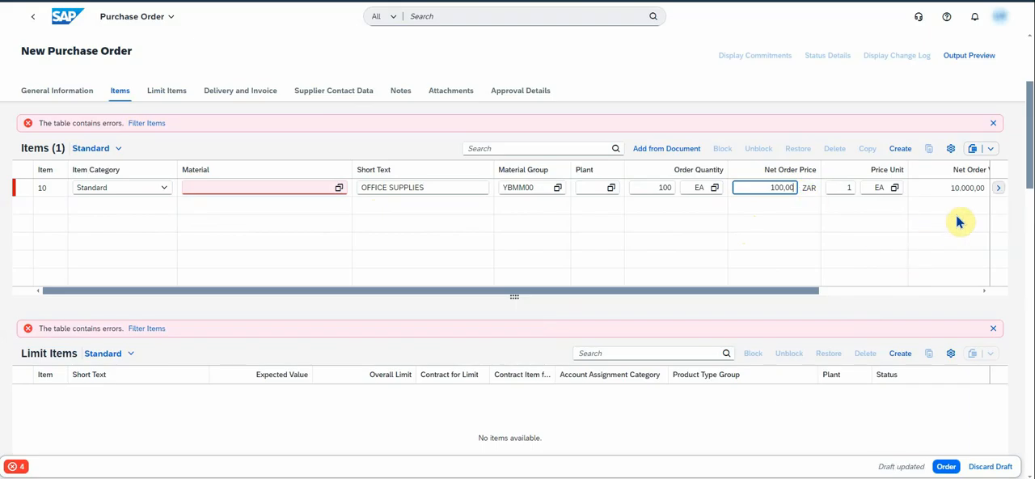
# - Review the draft's error messages, then set the account assignment category in item 10's details to Cost center (K)
pyautogui.click(16, 467)
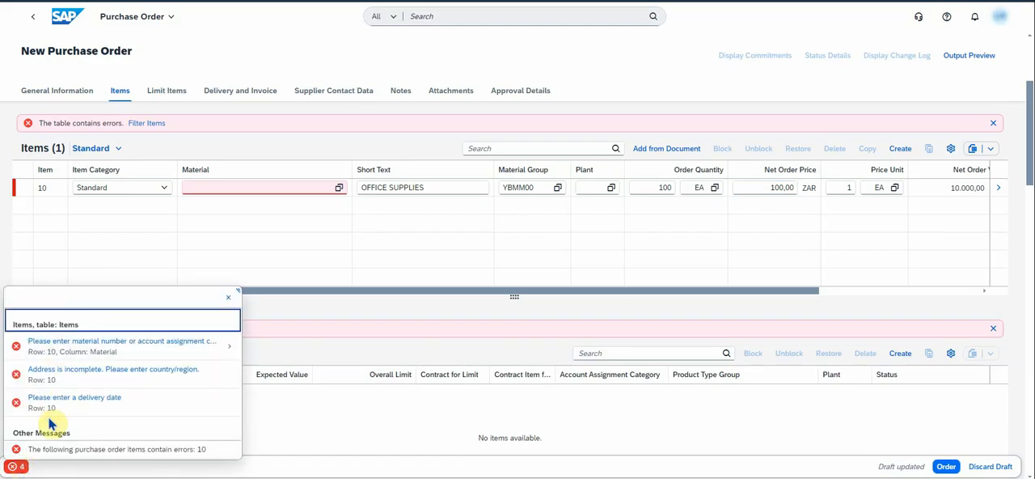
pyautogui.click(230, 298)
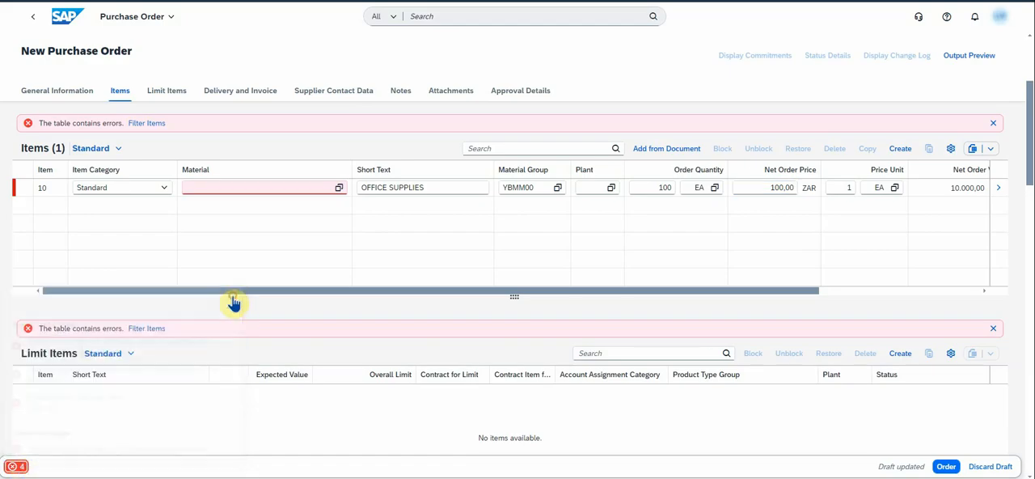
pyautogui.click(996, 189)
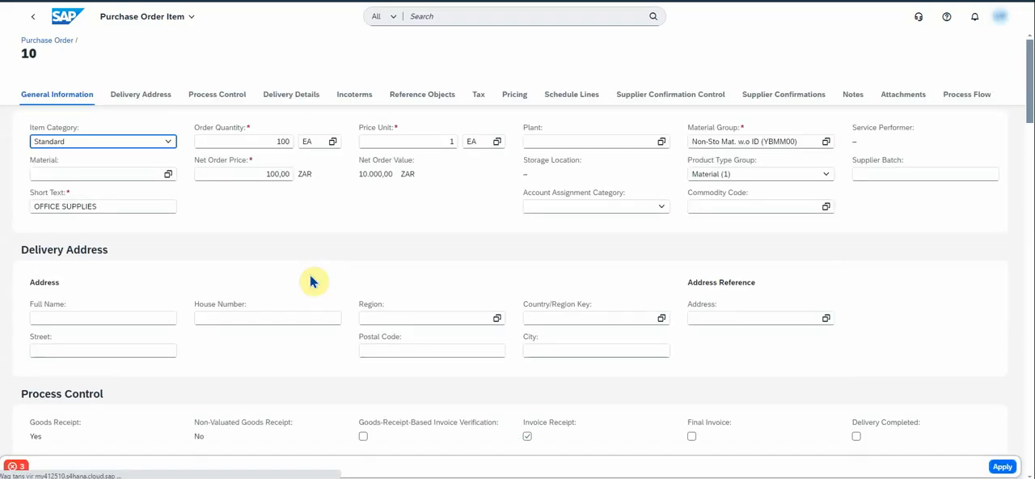
pyautogui.click(660, 213)
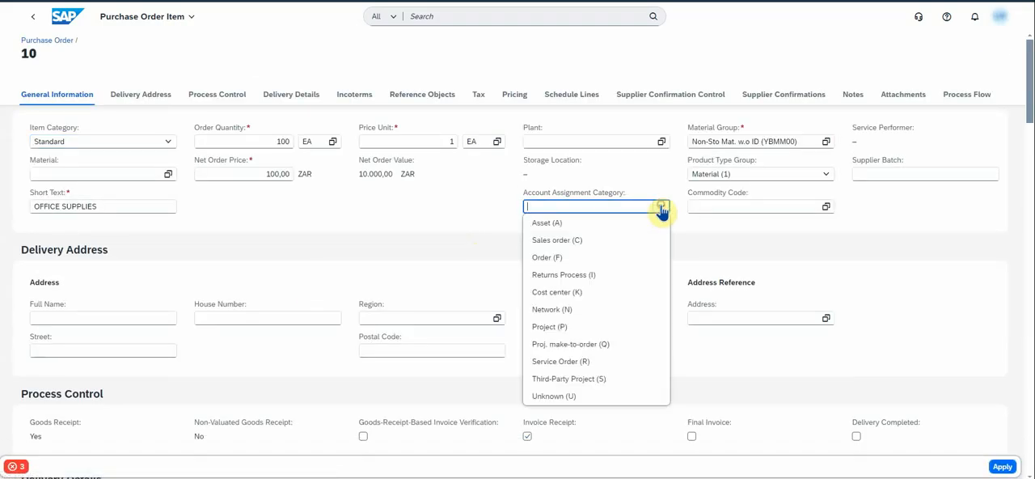
pyautogui.click(571, 296)
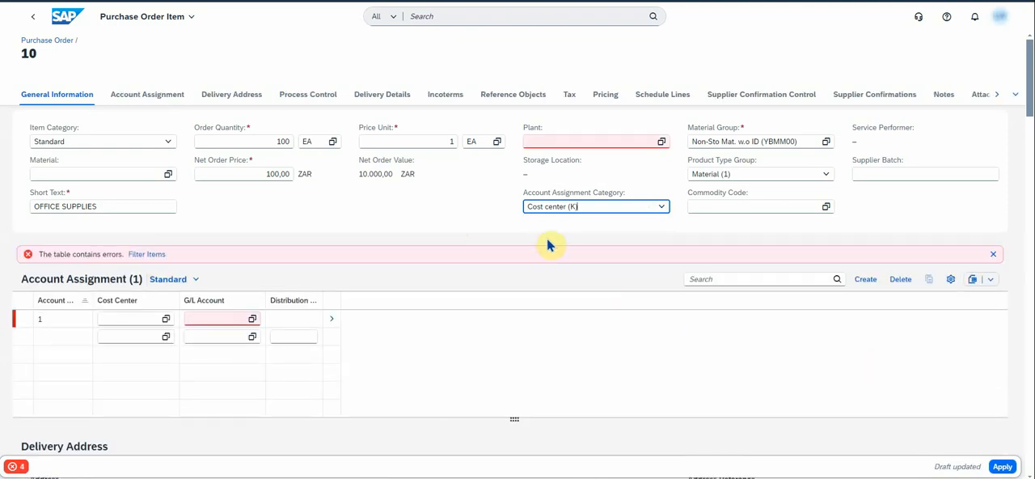
# - Set item 10's plant to ZA Plant (6410)
pyautogui.click(662, 142)
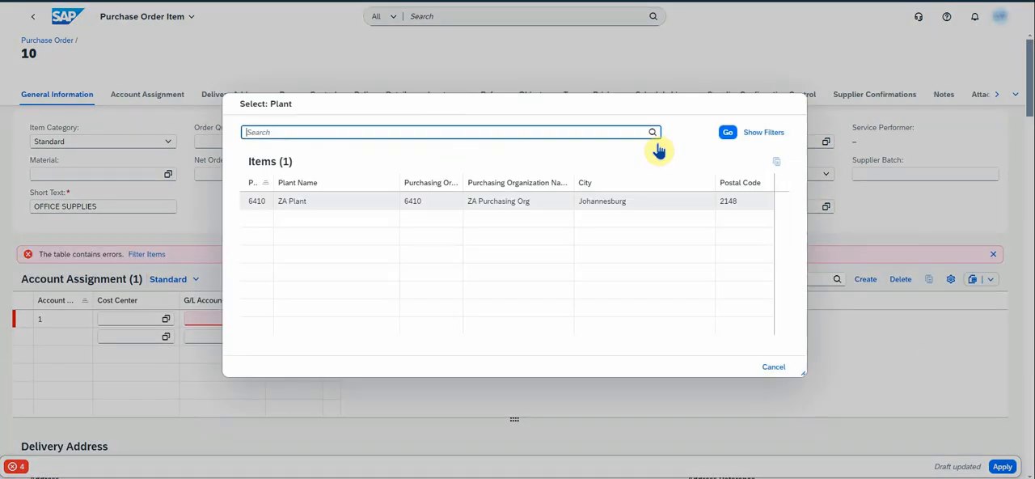
pyautogui.click(257, 202)
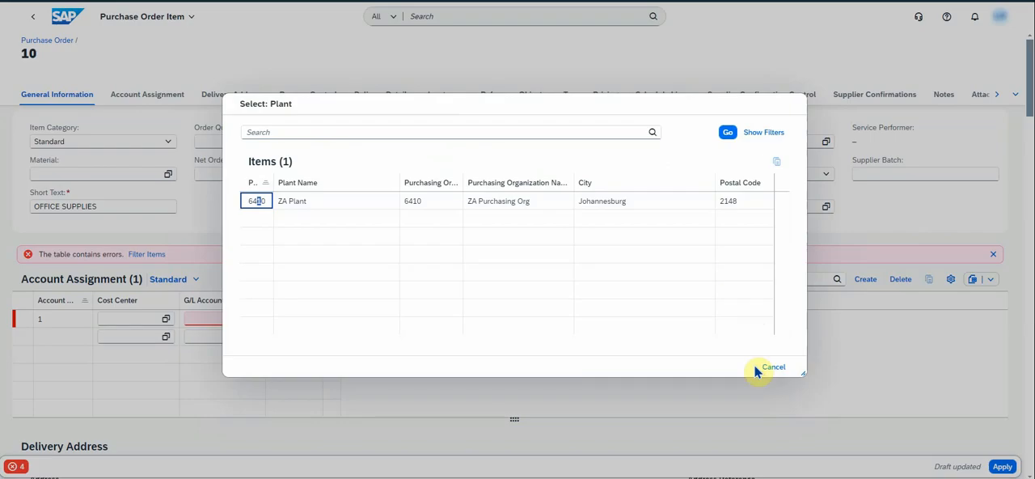
pyautogui.click(727, 133)
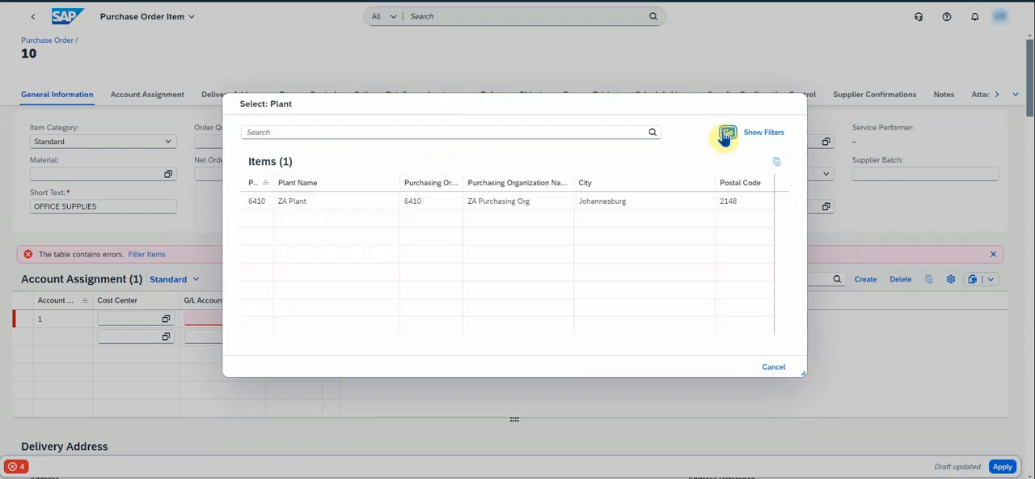
pyautogui.click(265, 205)
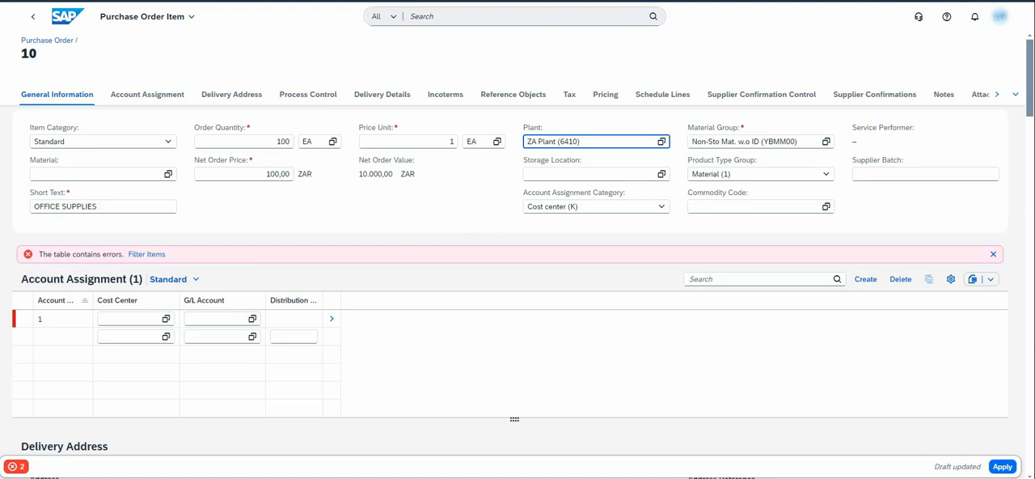
# - Assign G/L account 65001000 and cost center 64101101 to item 10's first account assignment line and apply the item details
pyautogui.click(240, 319)
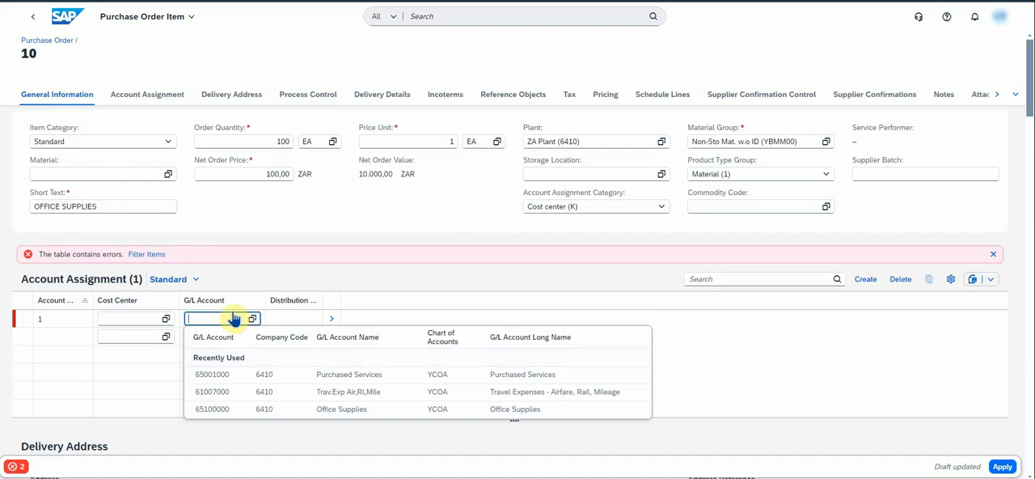
pyautogui.click(234, 377)
pyautogui.click(150, 317)
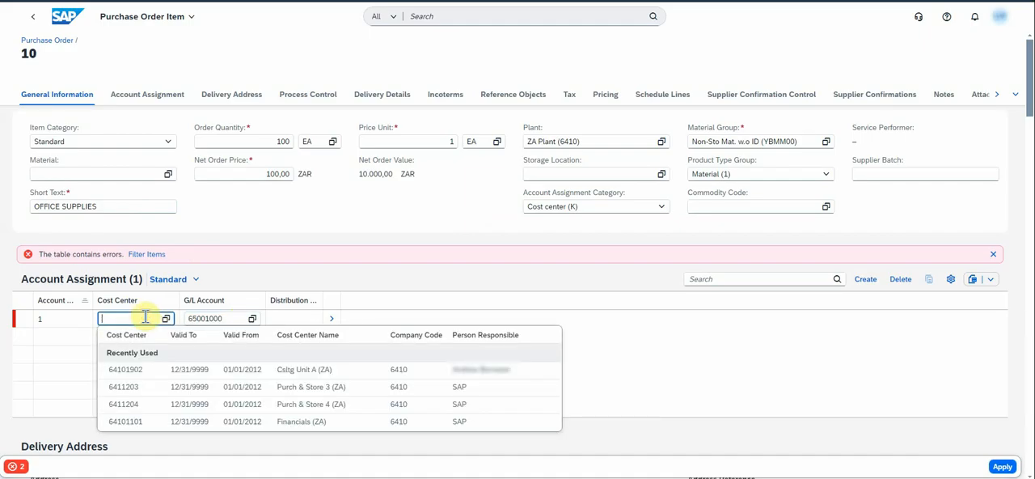
pyautogui.click(136, 423)
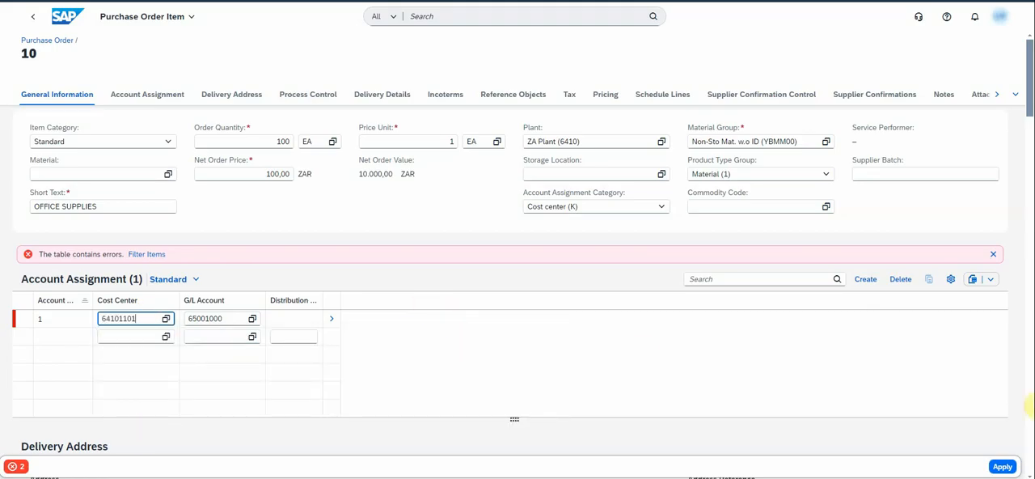
pyautogui.click(998, 466)
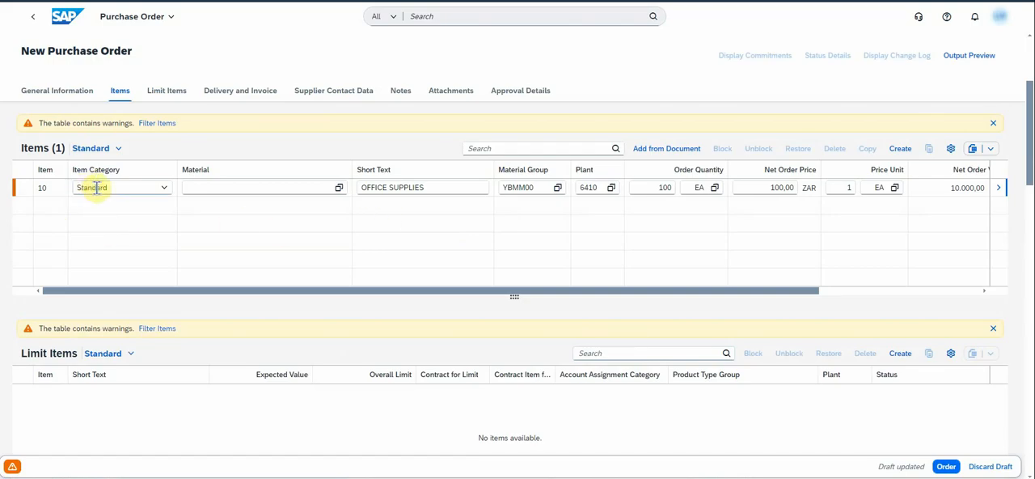
# - Check item 10's category options, short text and material group, then submit the purchase order
pyautogui.click(165, 189)
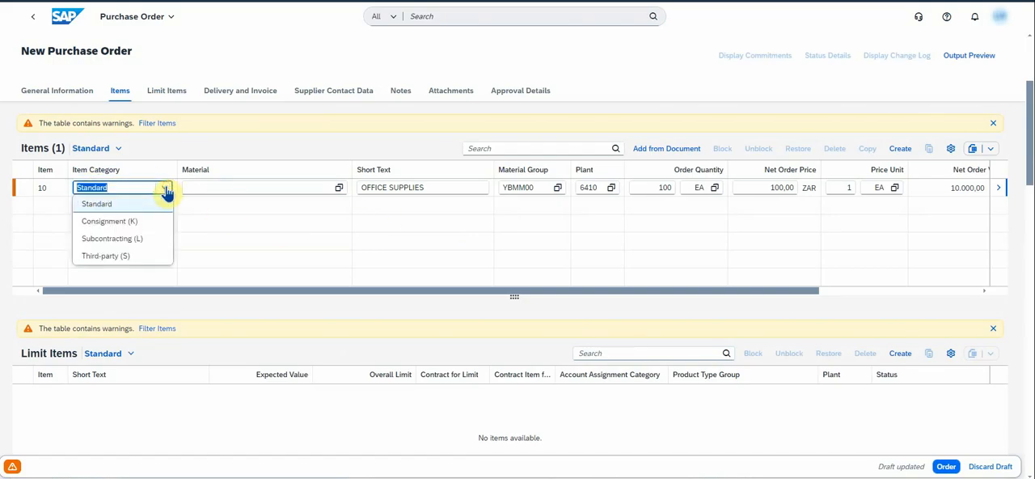
pyautogui.click(166, 192)
pyautogui.moveTo(429, 186); pyautogui.dragTo(359, 188)
pyautogui.click(437, 187)
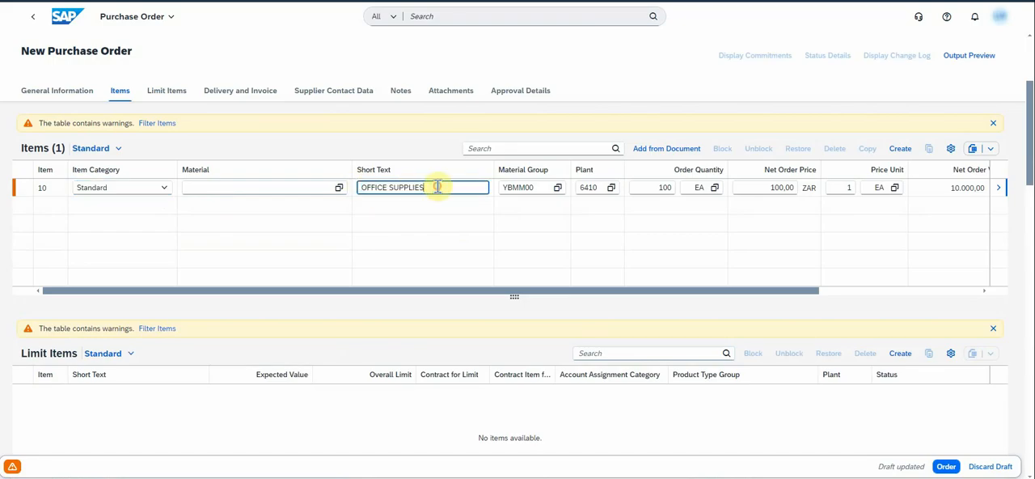
pyautogui.click(543, 186)
pyautogui.click(469, 188)
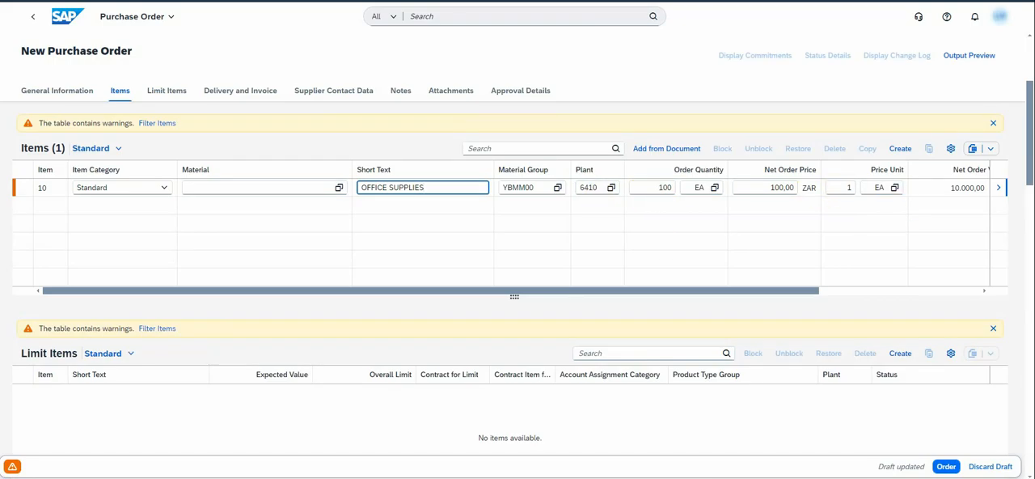
pyautogui.click(948, 467)
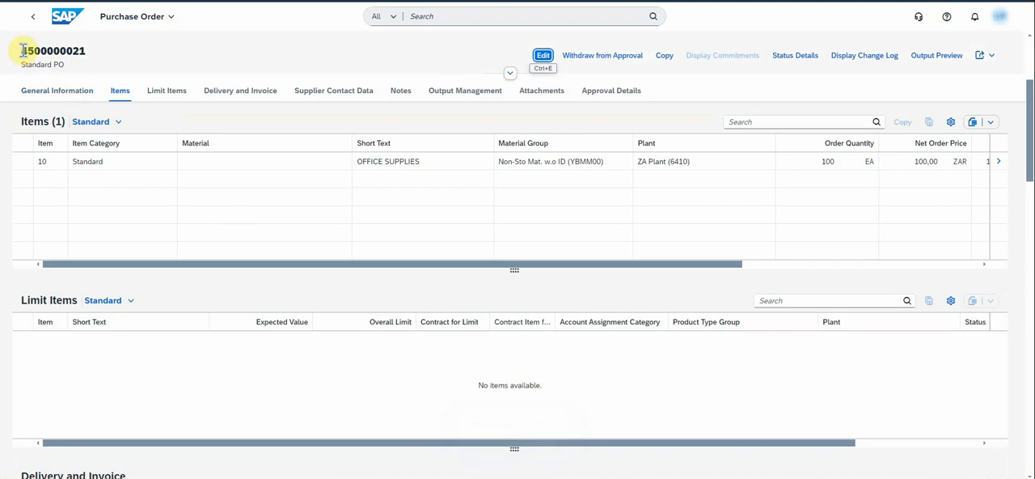
pyautogui.moveTo(24, 50); pyautogui.dragTo(81, 47)
pyautogui.click(130, 54)
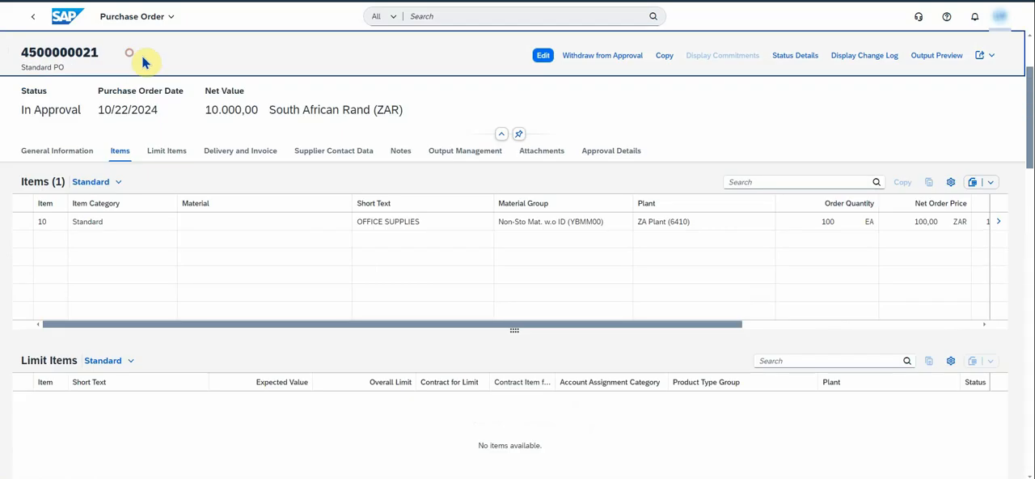
# - Open Monitor Purchase Order Items from the J13/22Z/BNX app group and show the purchase order items in table view only
pyautogui.click(66, 22)
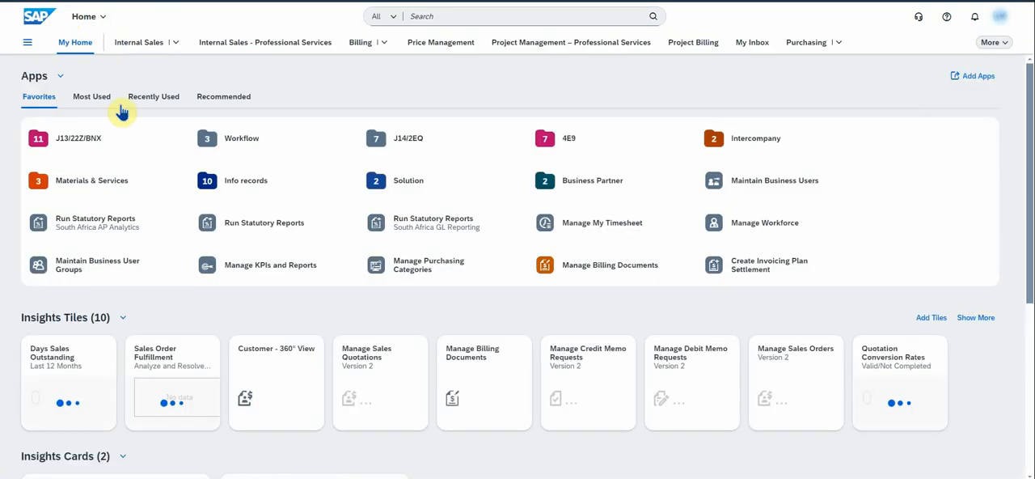
pyautogui.click(79, 141)
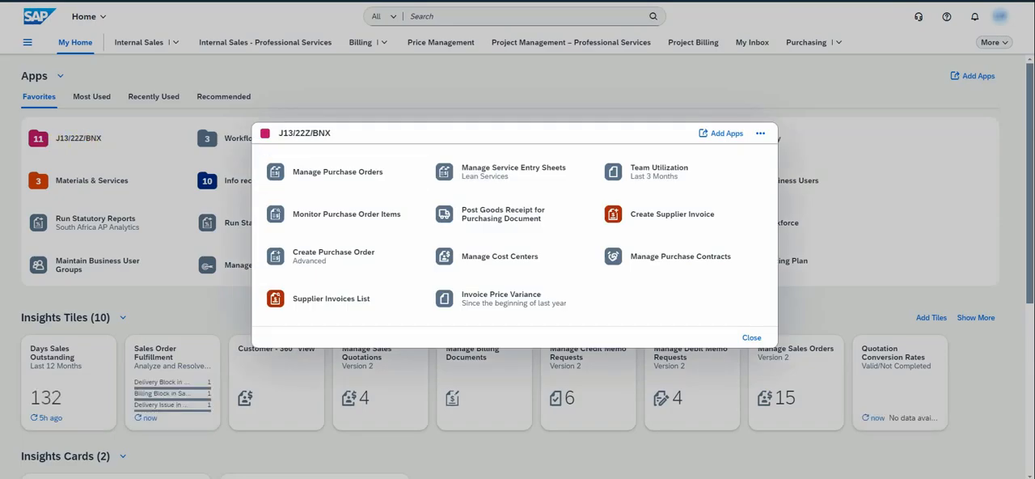
pyautogui.click(330, 225)
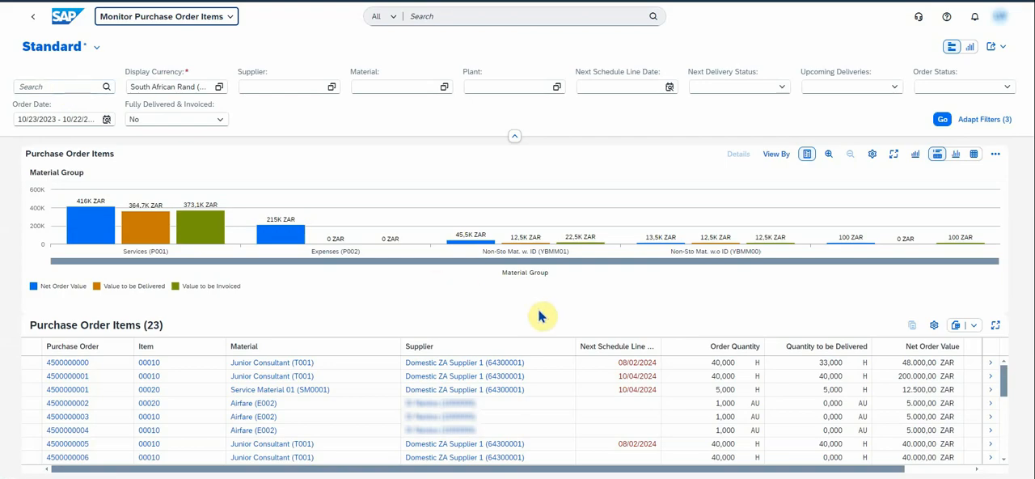
pyautogui.scroll(-5, 171, 408)
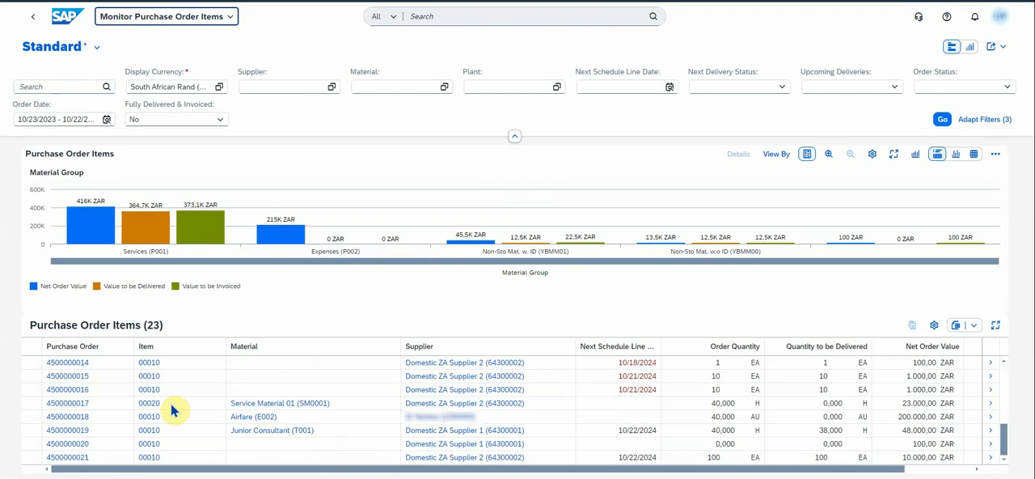
pyautogui.click(975, 154)
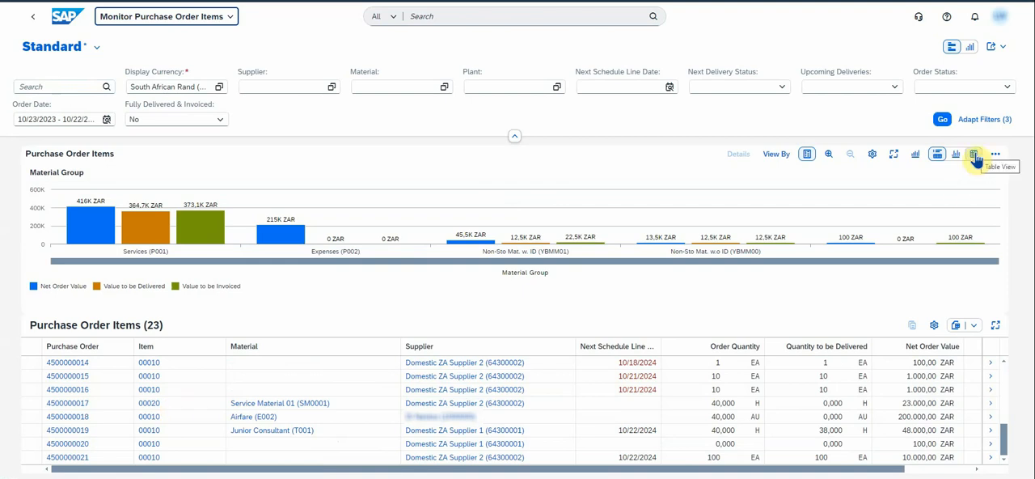
pyautogui.click(974, 155)
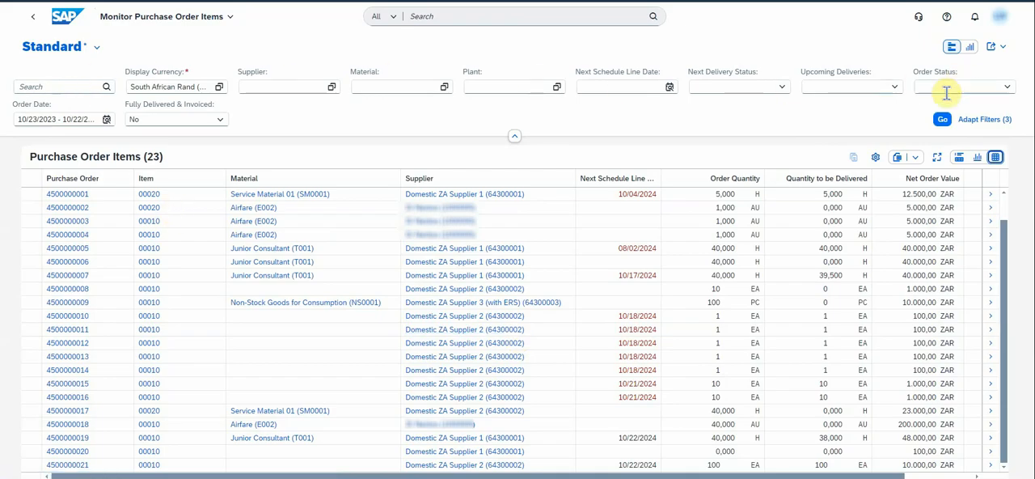
# - Examine the Order Status and Next Delivery Status filters and the quantity to be delivered for the newly created purchase order
pyautogui.click(1006, 89)
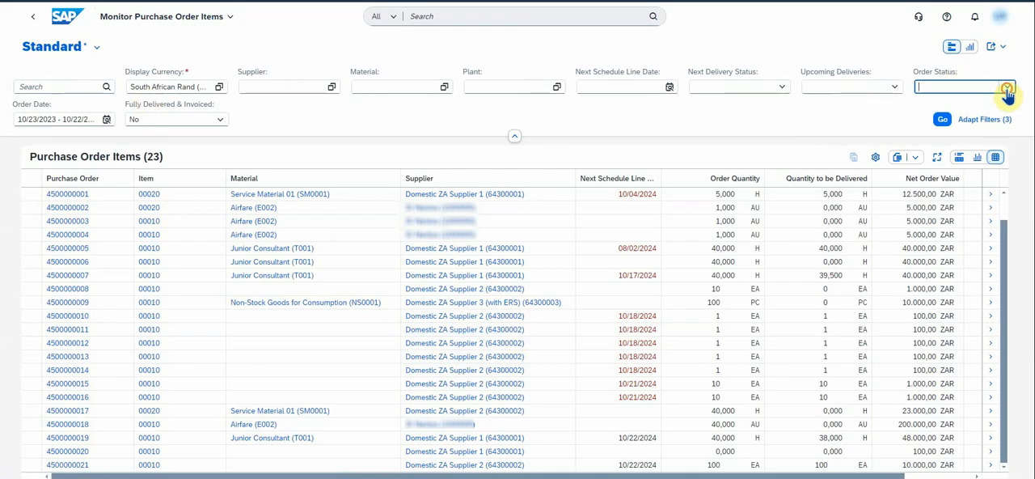
pyautogui.click(1007, 89)
pyautogui.click(1007, 89)
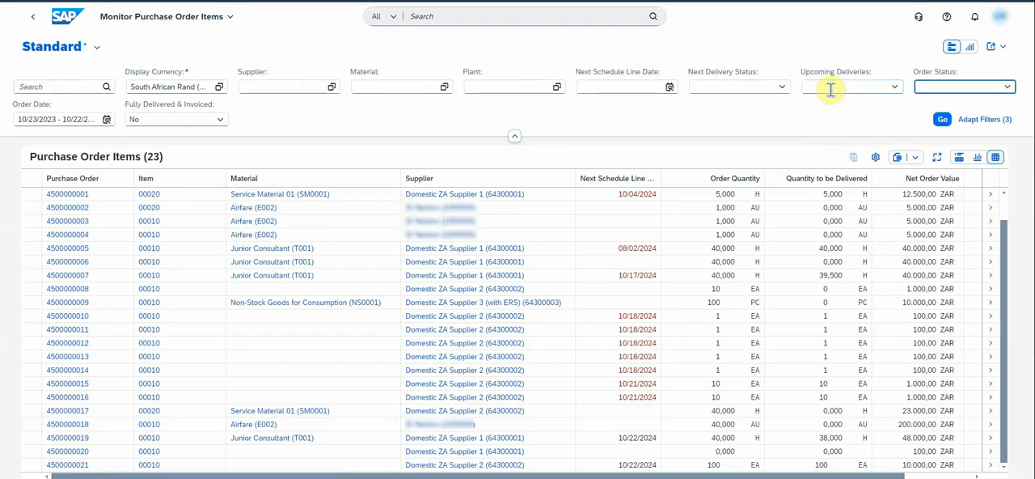
pyautogui.click(783, 89)
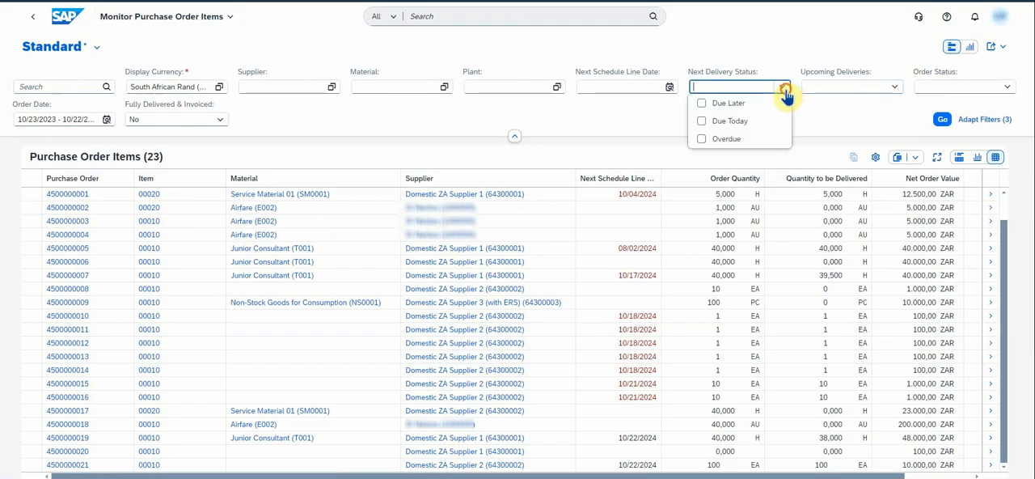
pyautogui.click(784, 90)
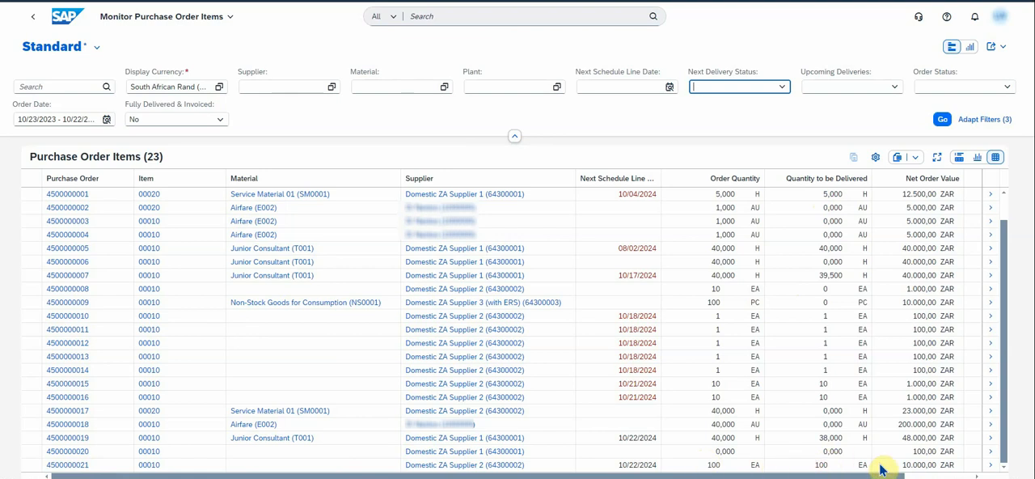
pyautogui.click(821, 464)
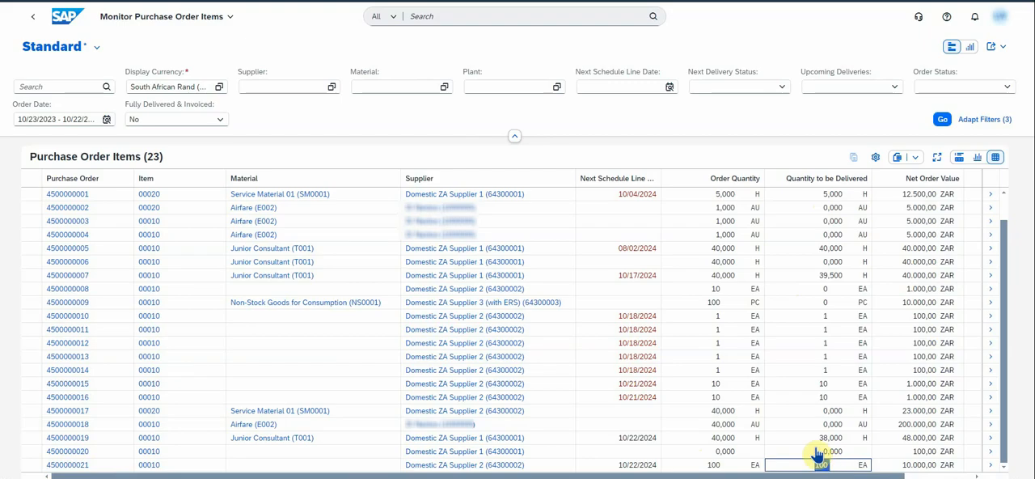
# - Open Post Goods Receipt for Purchasing Document from the J13/22Z/BNX app group and load the new OFFICE SUPPLIES purchase order
pyautogui.click(61, 15)
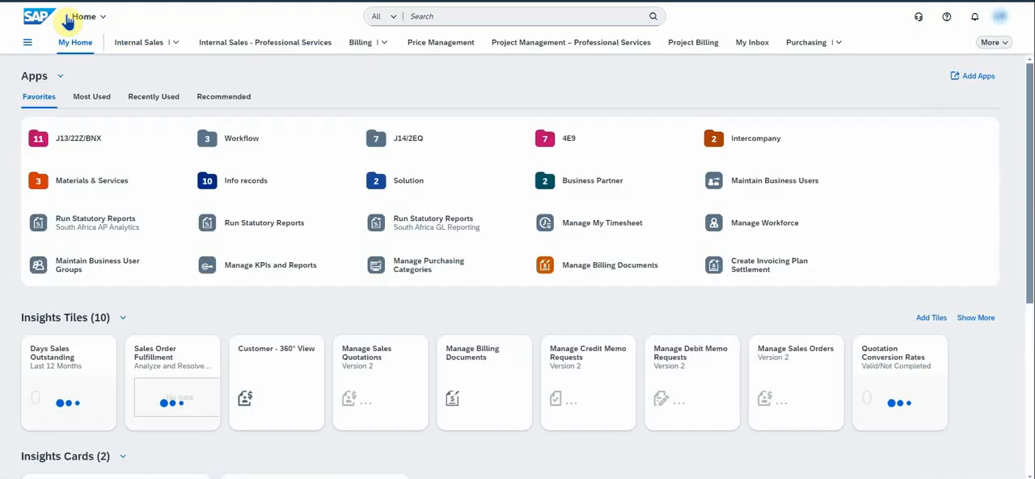
pyautogui.click(53, 139)
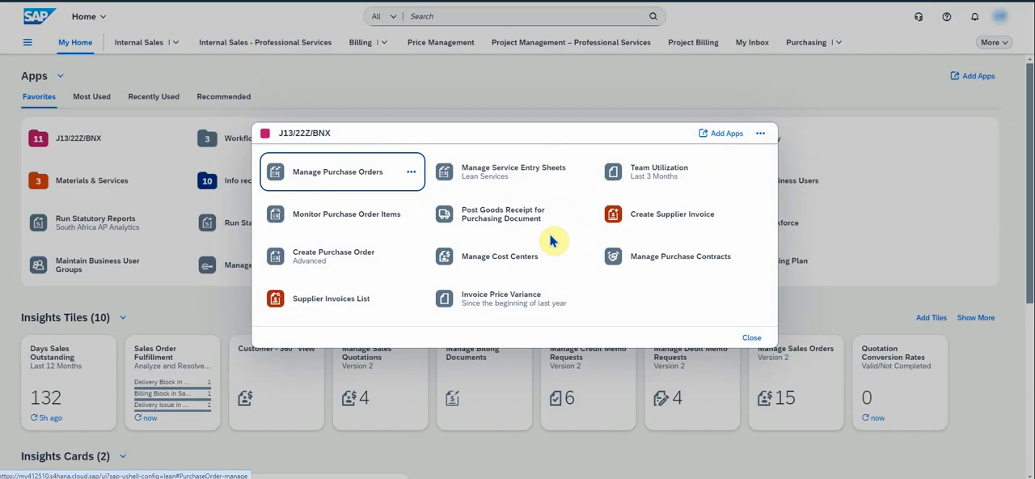
pyautogui.click(488, 225)
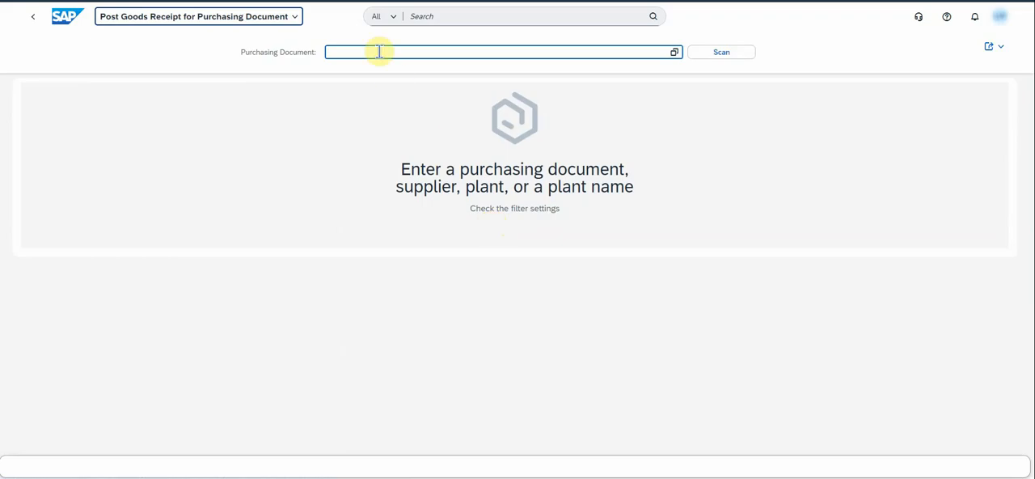
pyautogui.click(675, 54)
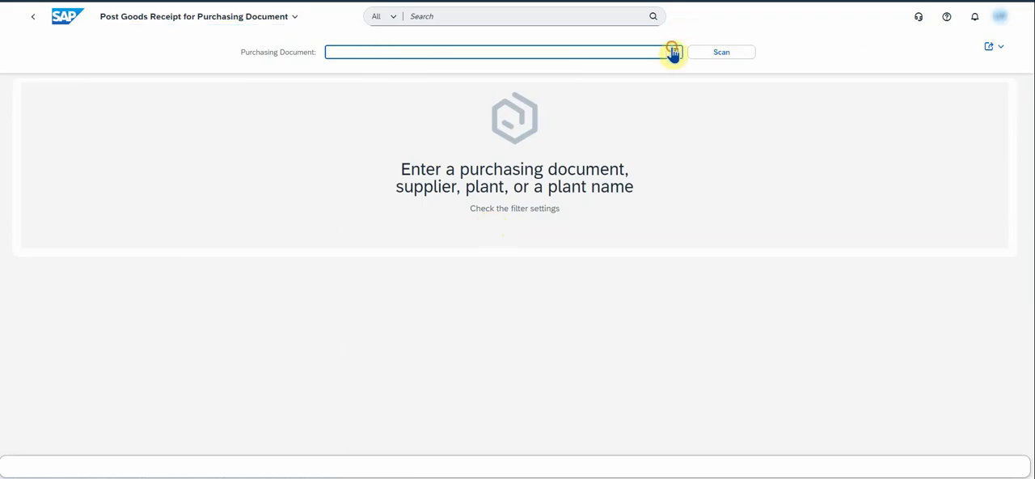
pyautogui.click(730, 114)
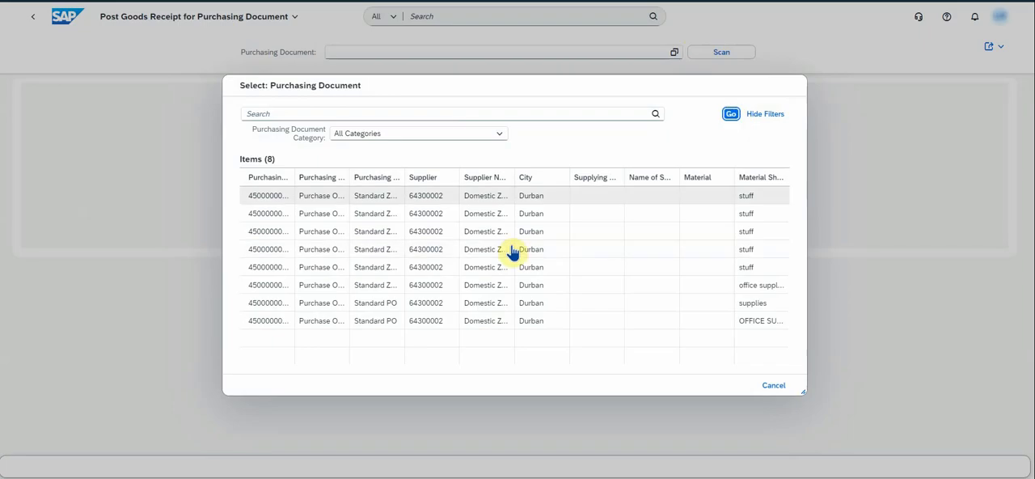
pyautogui.moveTo(293, 173); pyautogui.dragTo(356, 174)
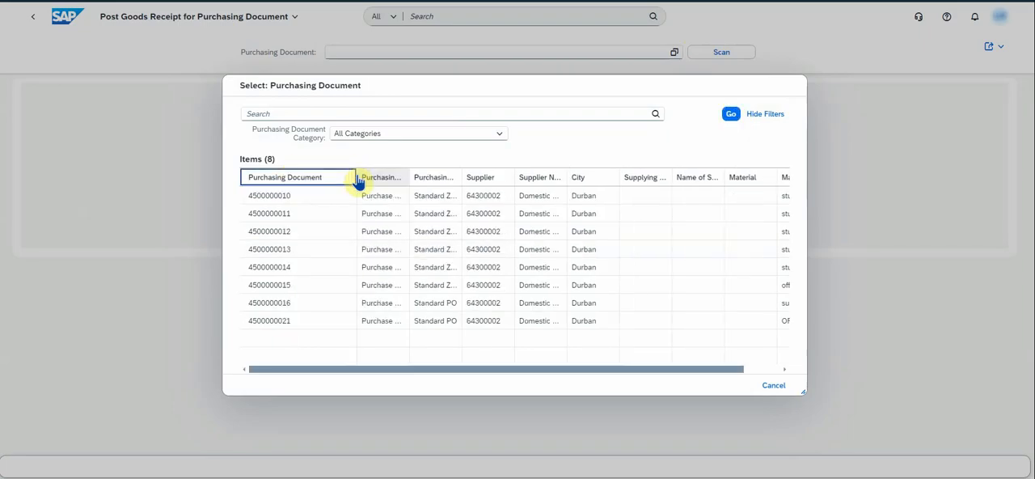
pyautogui.click(287, 322)
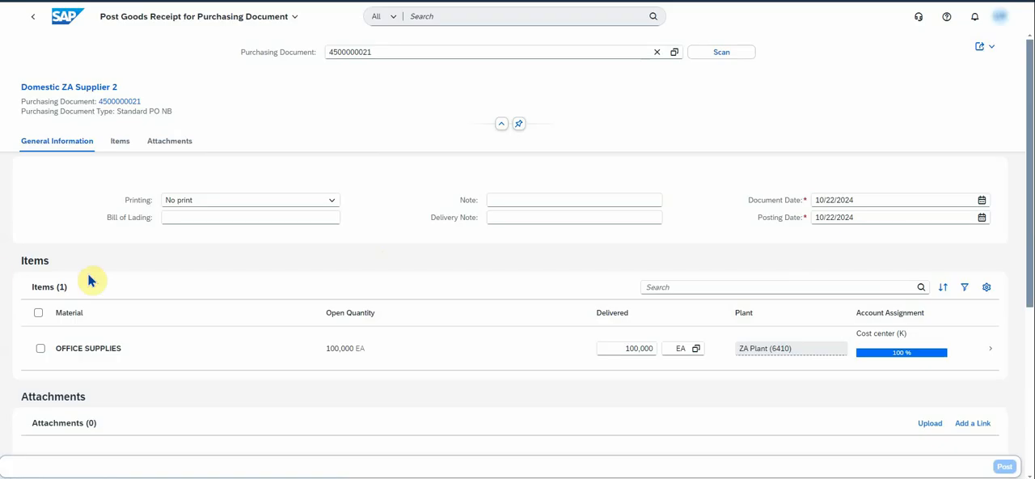
# - Set the goods receipt's delivery note to 123 and printing to Individual slip, and open the OFFICE SUPPLIES item's details
pyautogui.click(534, 220)
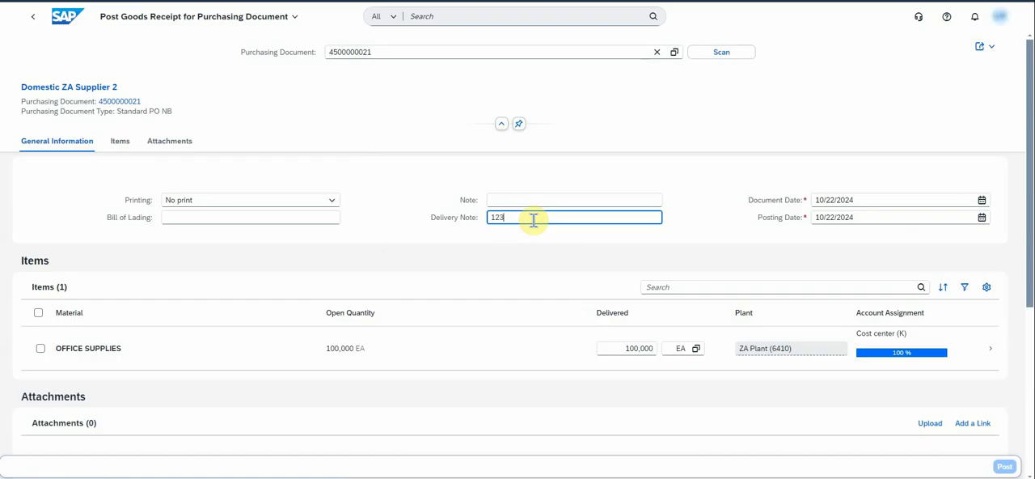
pyautogui.click(332, 201)
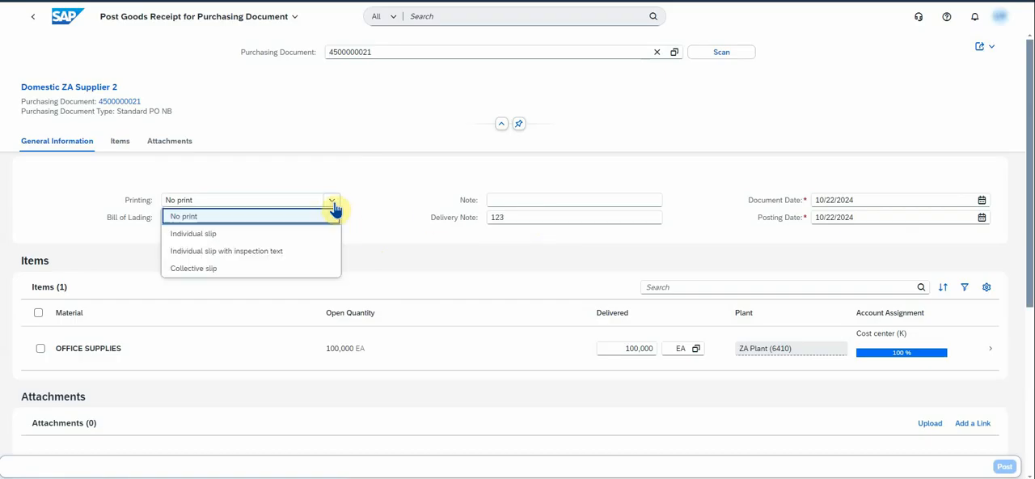
pyautogui.click(206, 234)
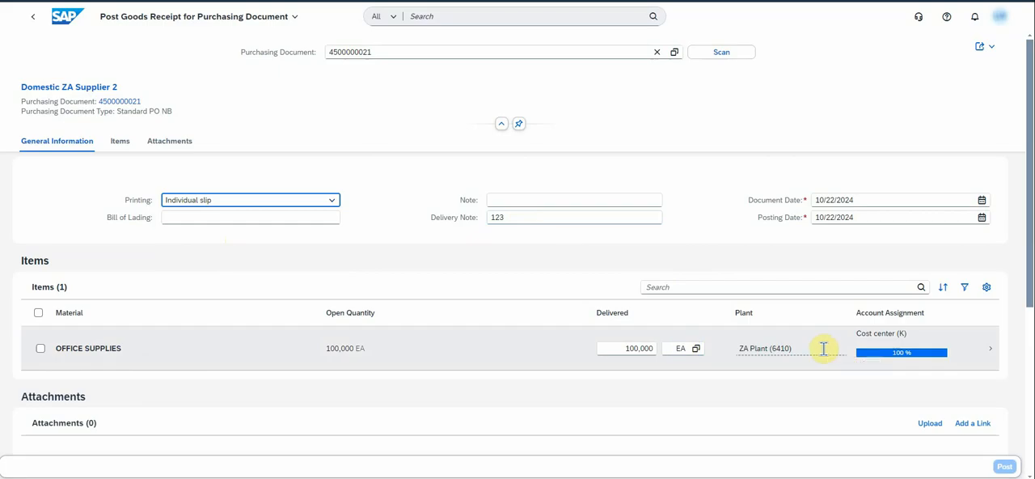
pyautogui.click(991, 349)
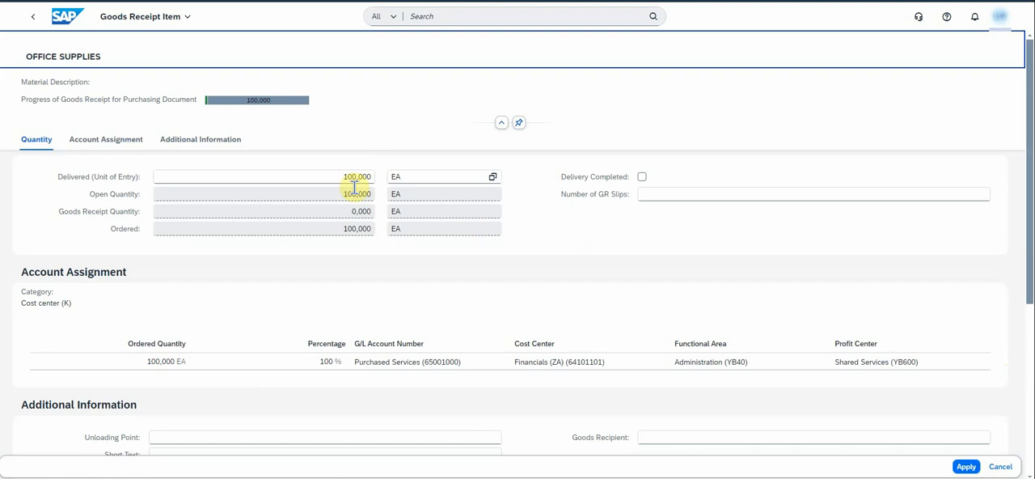
# - Enter the short text "text" and the goods recipient's name for the OFFICE SUPPLIES goods receipt item, and apply the item details
pyautogui.moveTo(306, 179); pyautogui.dragTo(388, 175)
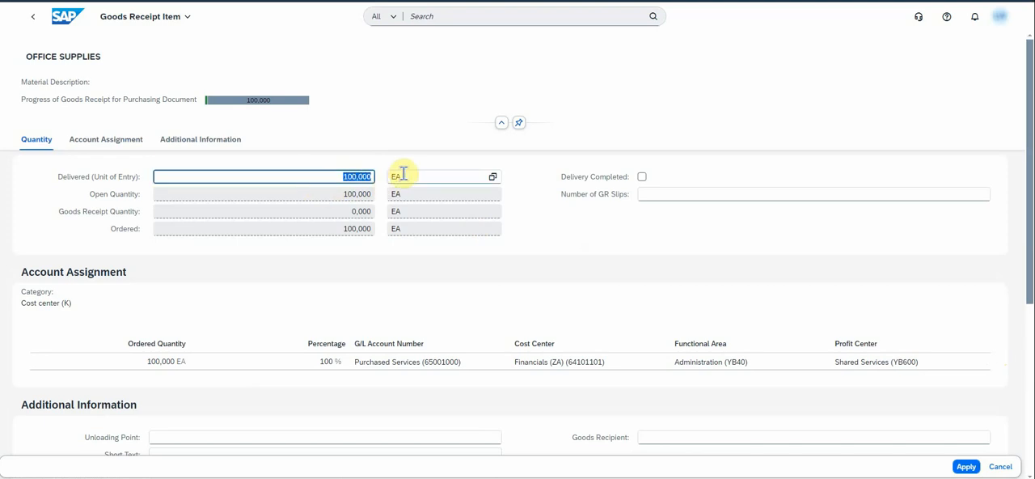
pyautogui.scroll(-1, 410, 275)
pyautogui.scroll(-1, 408, 275)
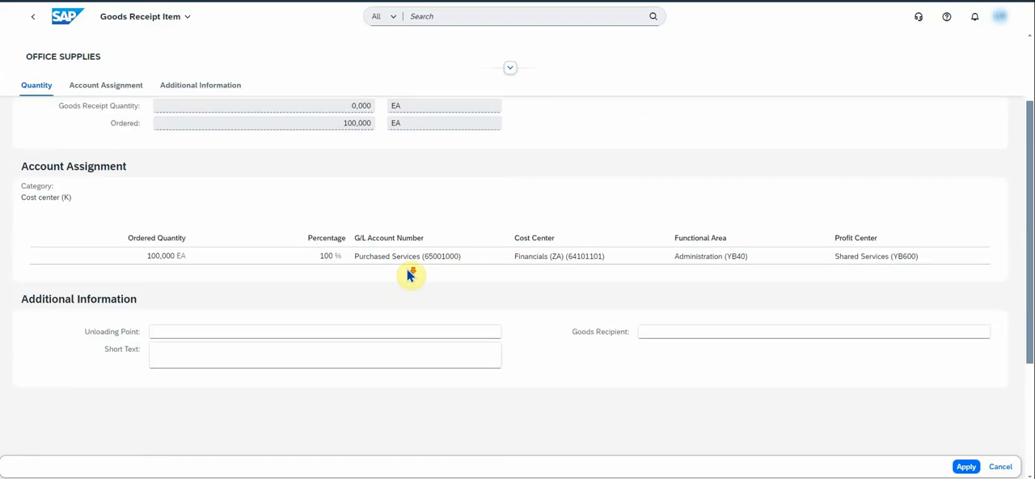
pyautogui.click(181, 352)
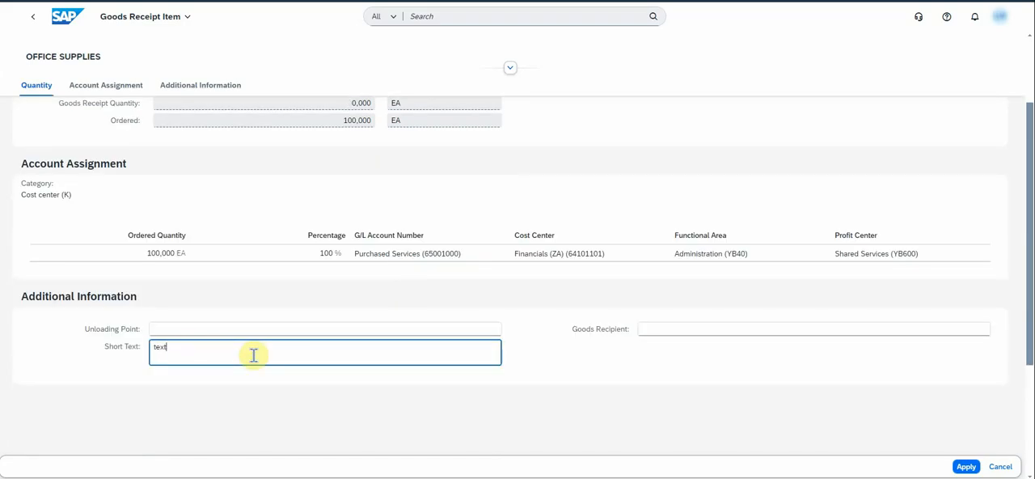
pyautogui.write('text')
pyautogui.click(653, 330)
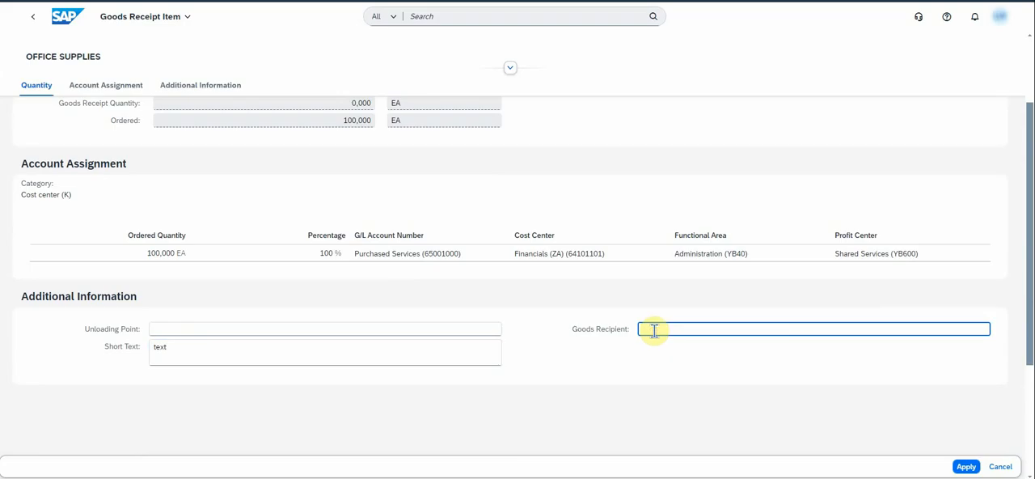
pyautogui.write('JAN')
pyautogui.scroll(2, 917, 363)
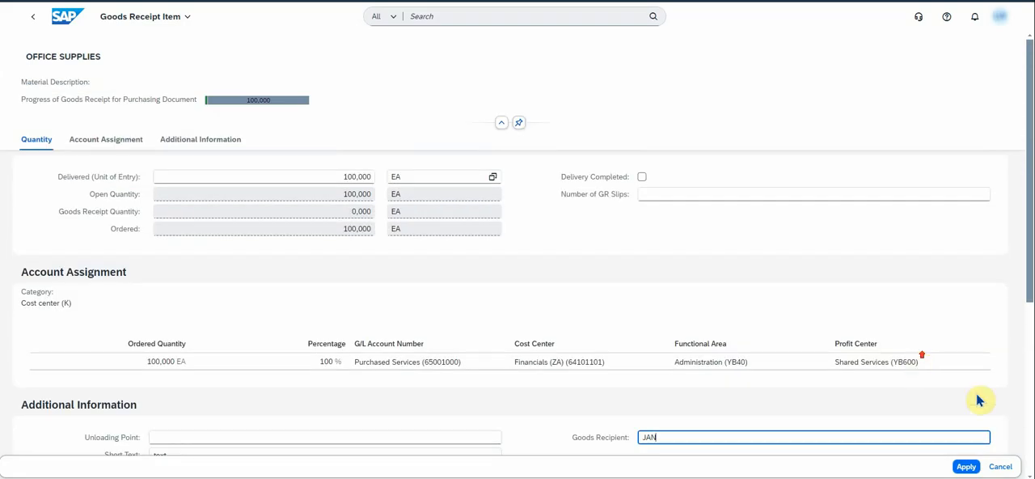
pyautogui.click(967, 467)
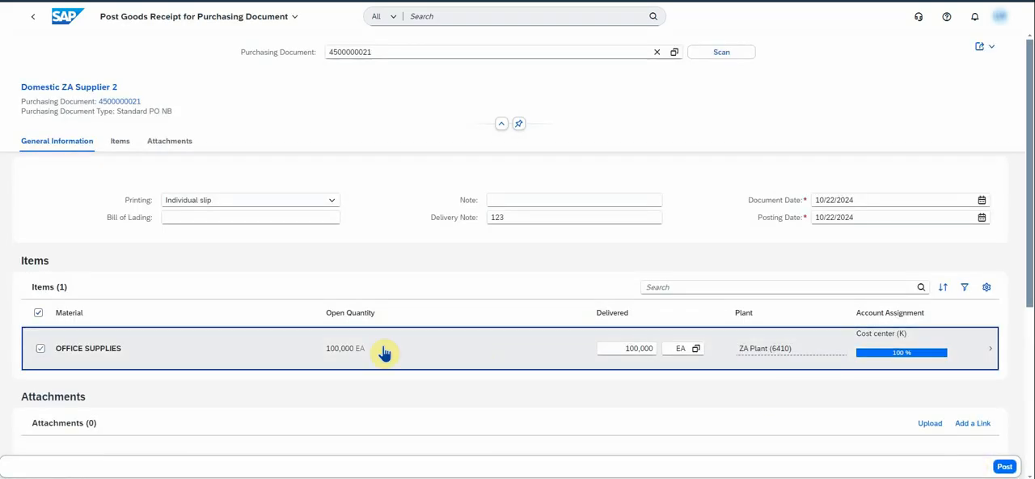
# - Post the goods receipt for the OFFICE SUPPLIES purchase order and close the confirmation
pyautogui.scroll(-2, 307, 309)
pyautogui.scroll(-5, 305, 311)
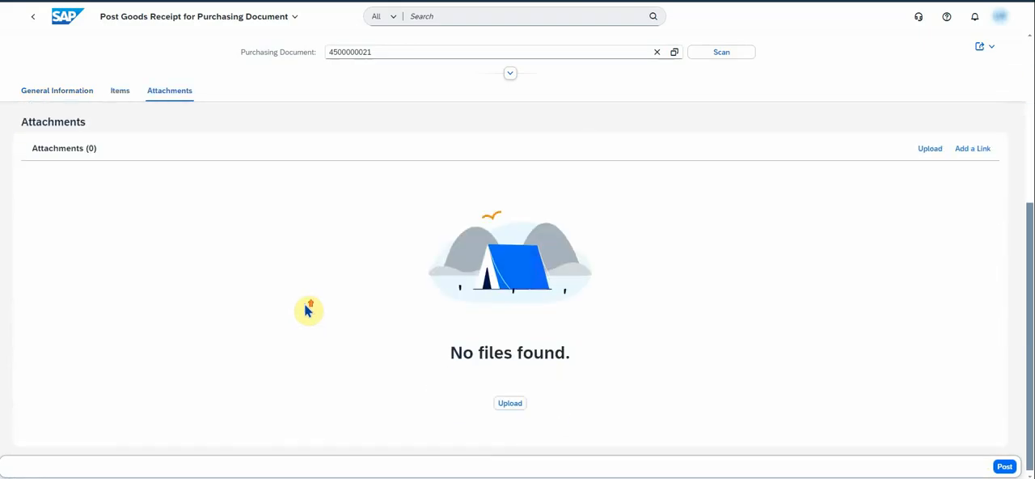
pyautogui.scroll(7, 306, 311)
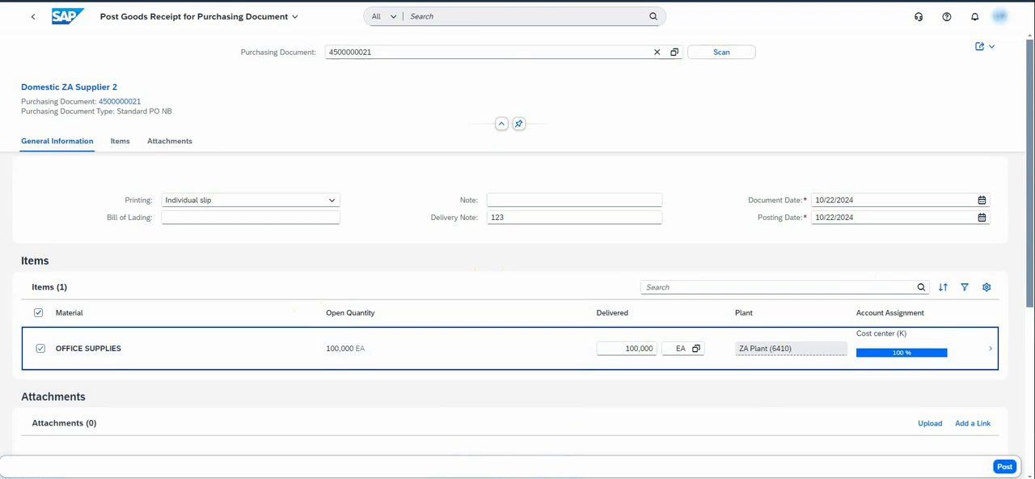
pyautogui.click(1005, 467)
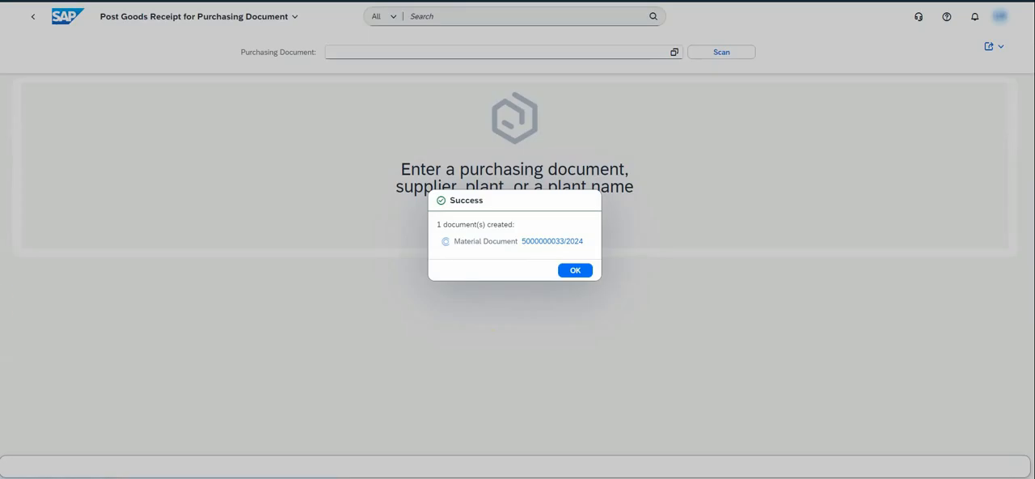
pyautogui.click(574, 272)
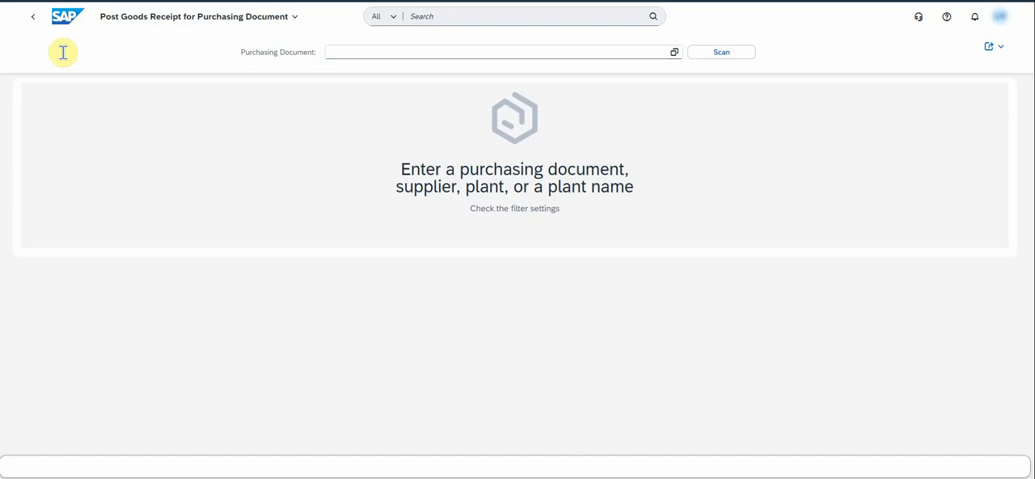
# - Open Create Supplier Invoice from the J13/22Z/BNX app group on the home page
pyautogui.click(65, 16)
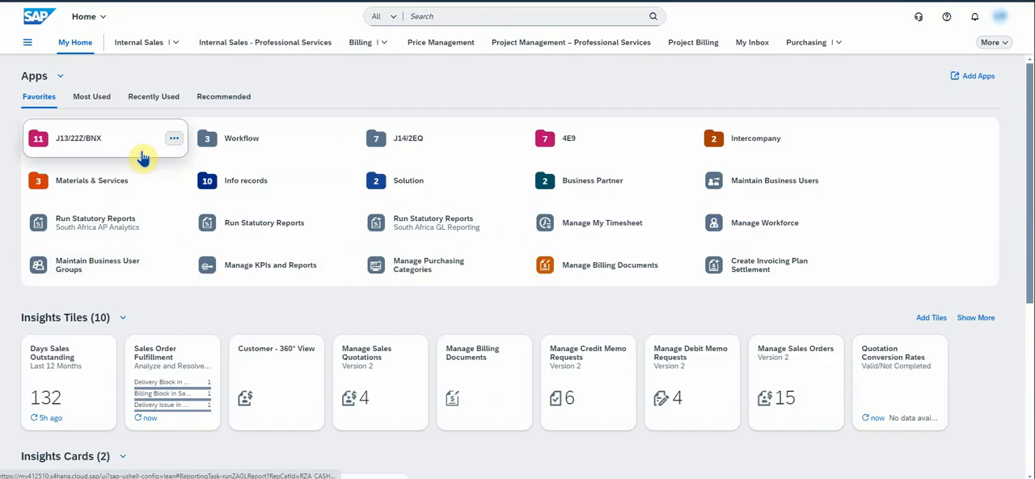
pyautogui.click(88, 146)
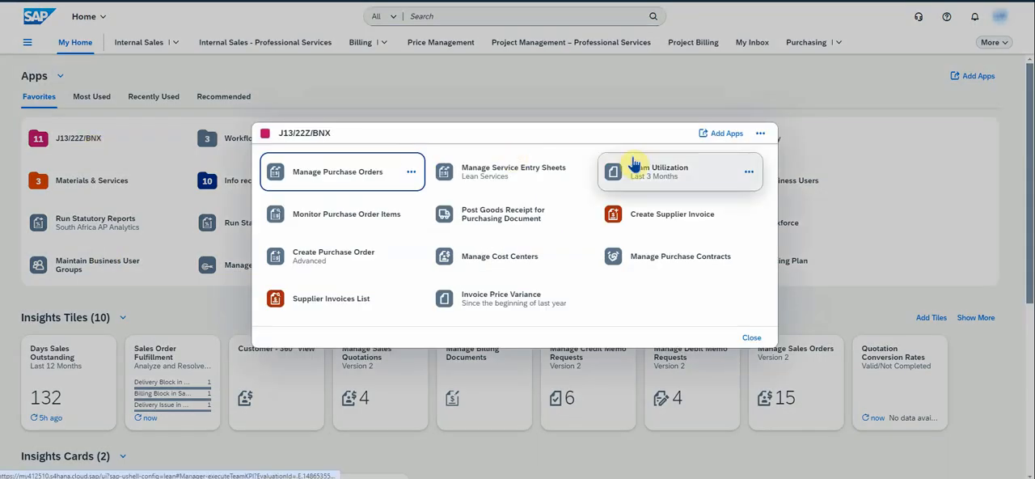
pyautogui.click(679, 217)
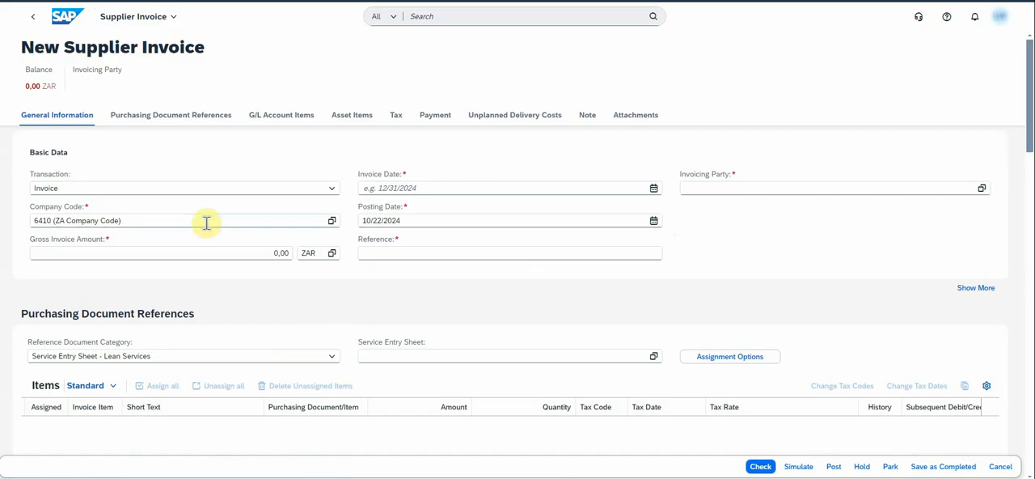
# - Fill the invoice header with invoice date 10/22/2024, invoicing party Domestic ZA Supplier 2 and reference 123, and check the invoice
pyautogui.click(653, 188)
pyautogui.click(423, 298)
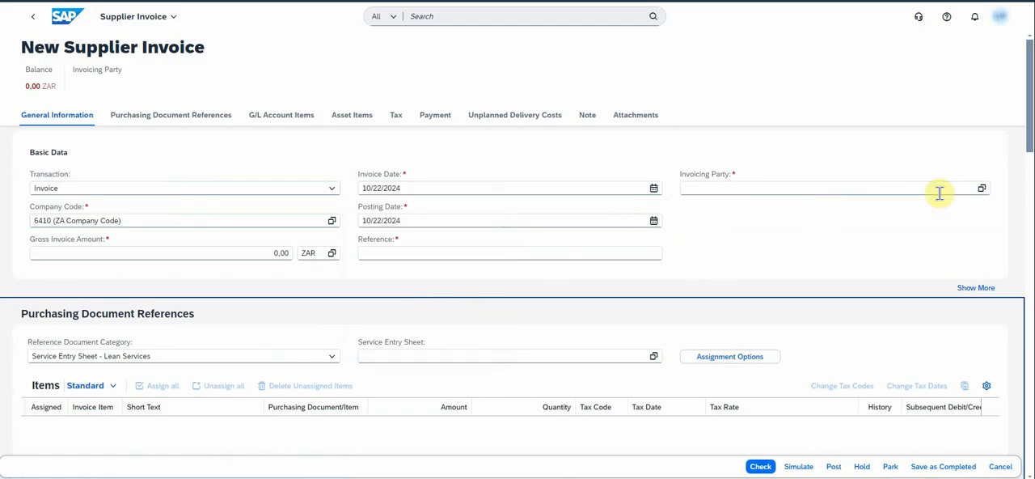
pyautogui.click(982, 189)
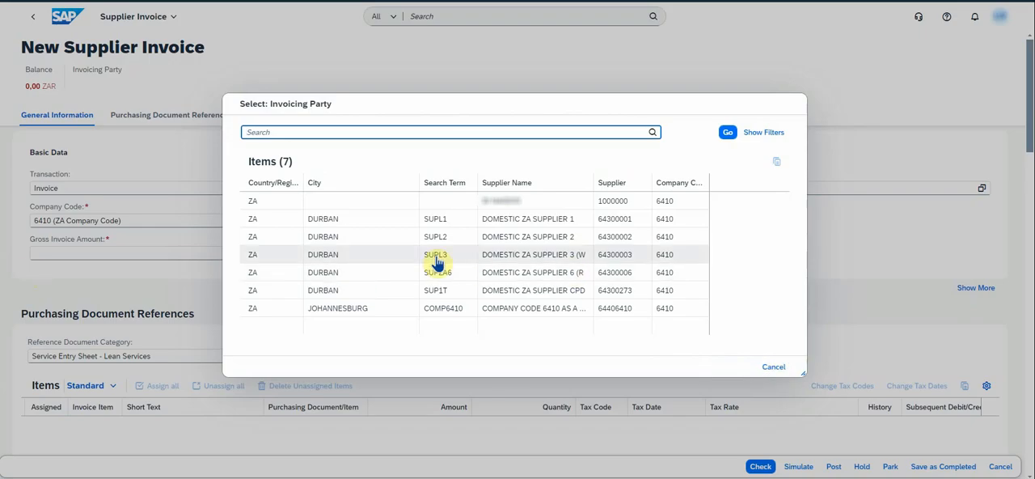
pyautogui.click(622, 234)
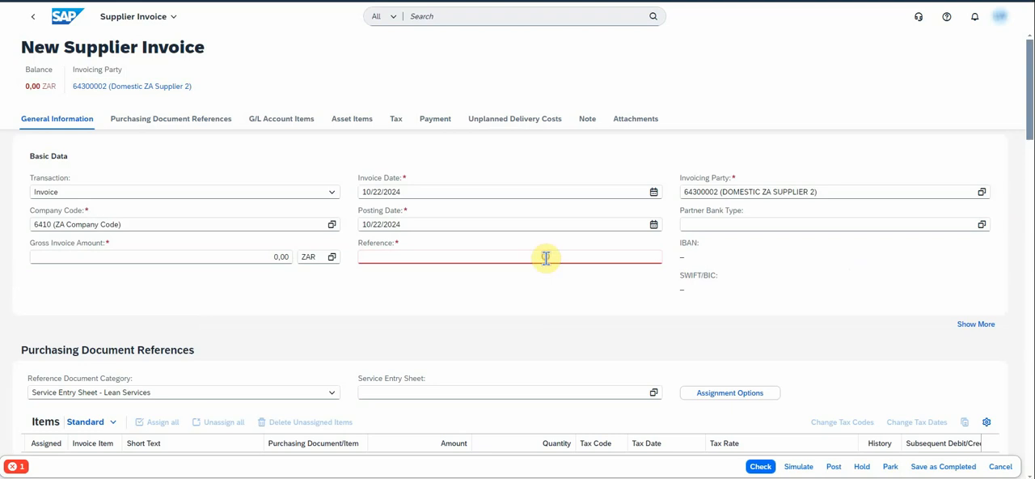
pyautogui.click(546, 257)
pyautogui.write('123')
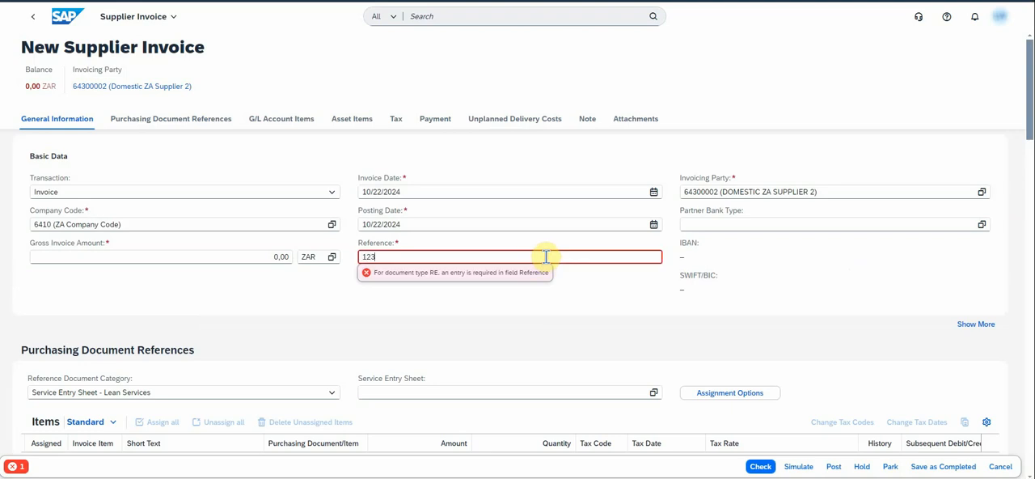
pyautogui.click(760, 467)
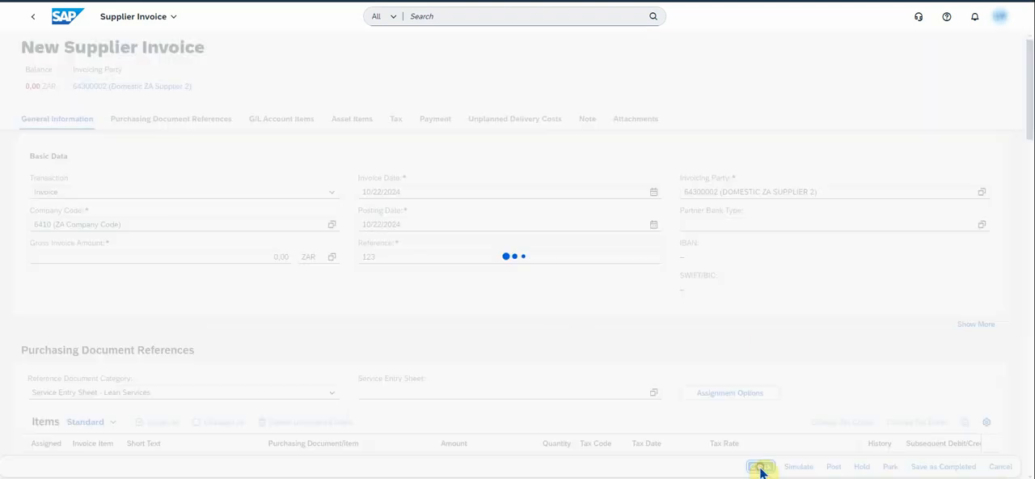
# - Set the reference document category to Purchase Order/Scheduling Agreement and assign the newest purchase order of Domestic ZA Supplier 2 to the invoice
pyautogui.click(330, 393)
pyautogui.click(175, 408)
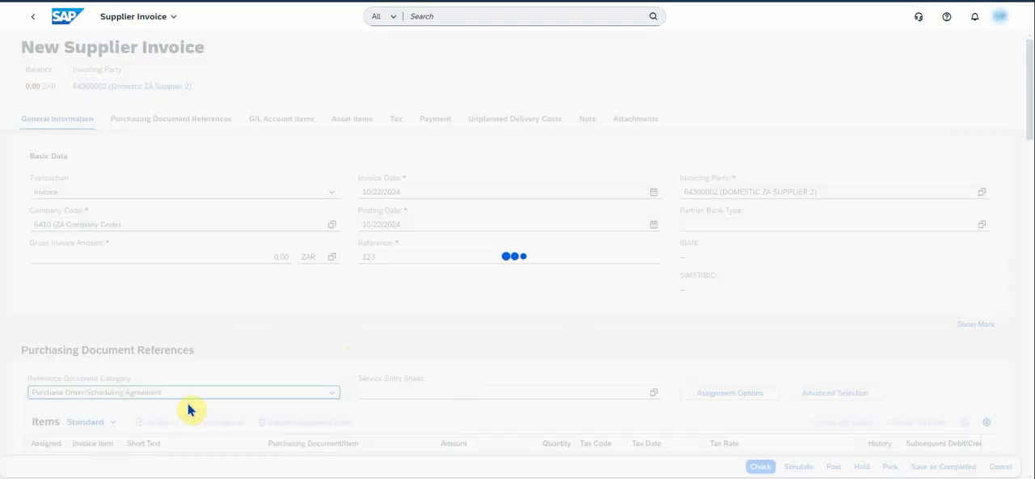
pyautogui.scroll(-2, 652, 326)
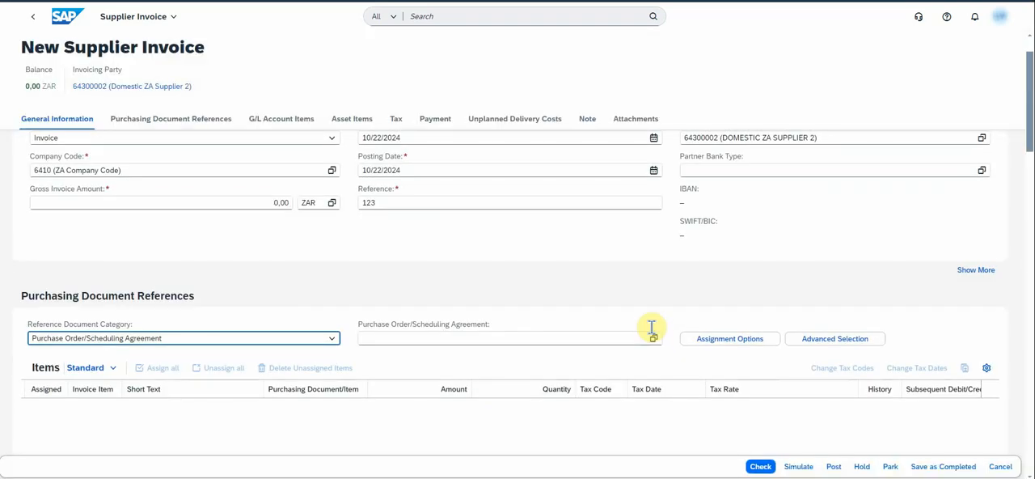
pyautogui.click(653, 287)
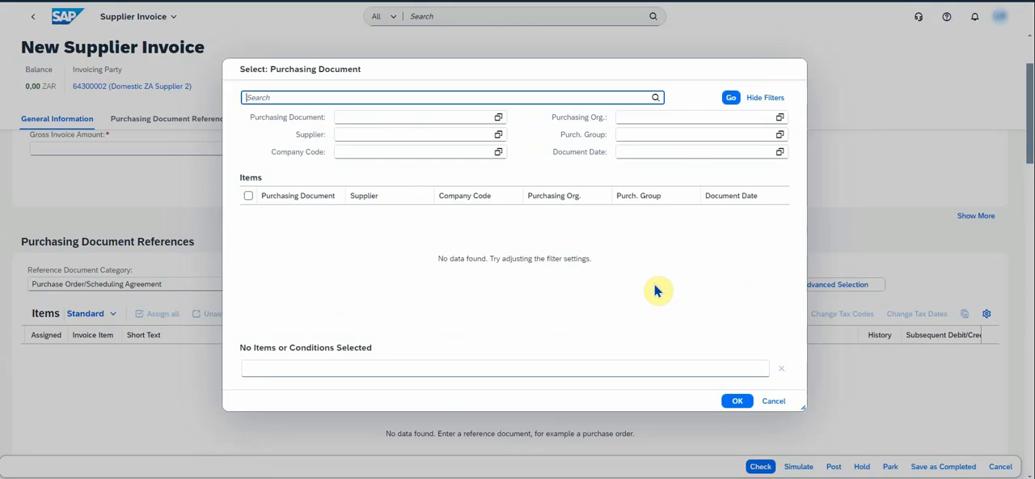
pyautogui.click(730, 97)
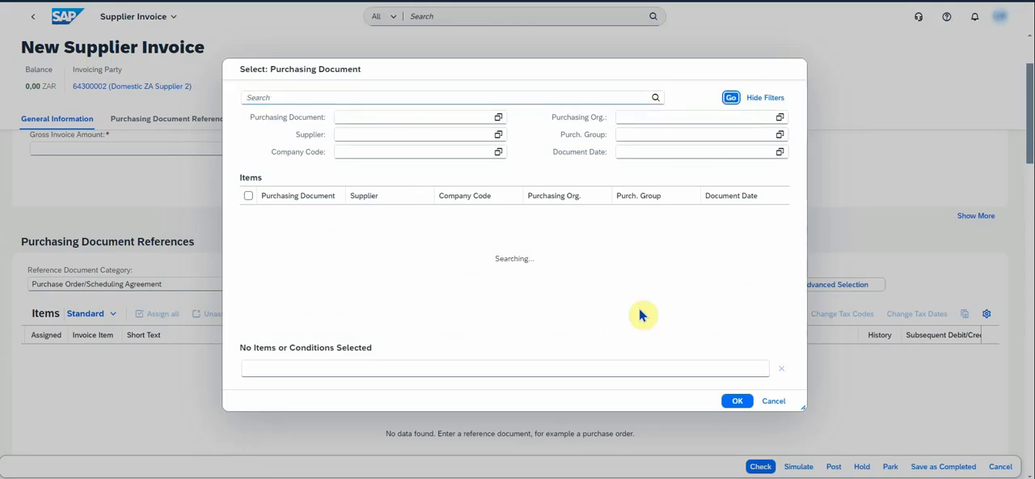
pyautogui.scroll(-3, 484, 296)
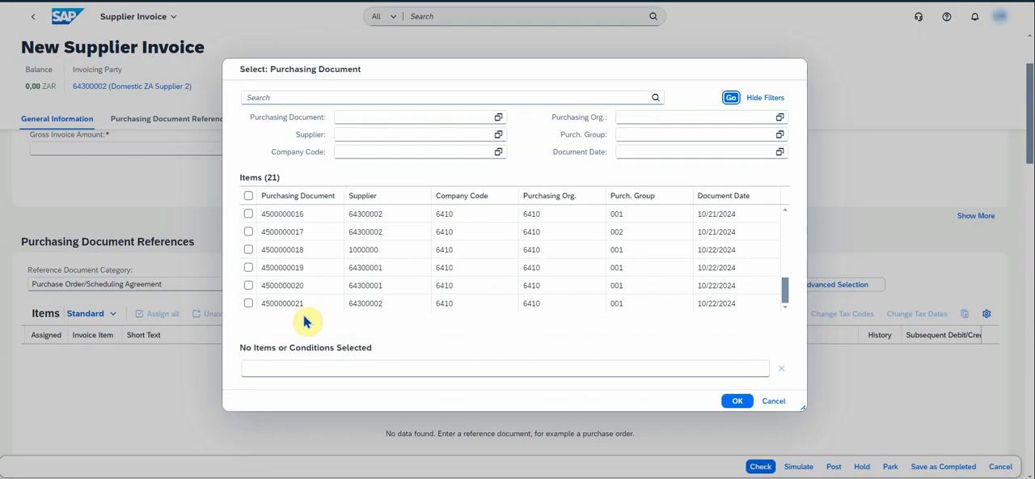
pyautogui.click(248, 303)
pyautogui.click(746, 402)
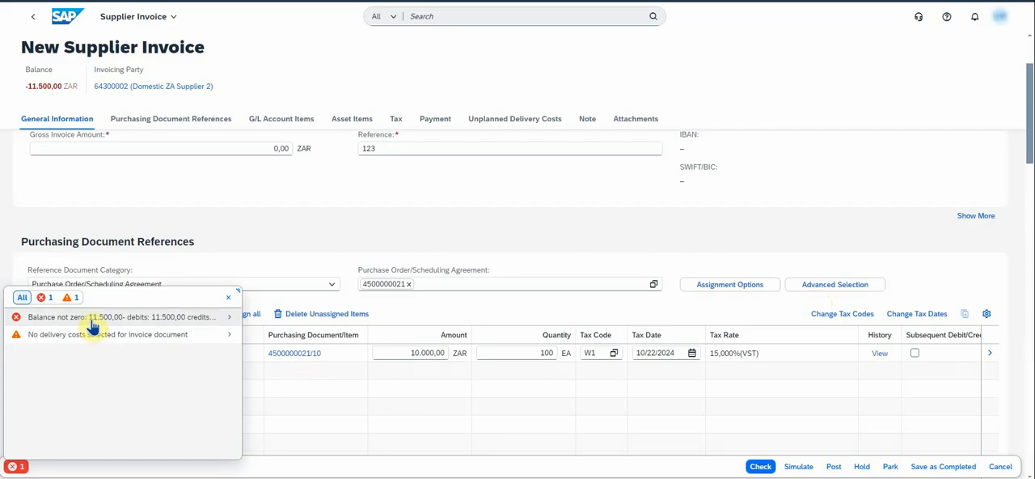
# - Set the gross invoice amount to 11500 ZAR and check the invoice again
pyautogui.scroll(1, 337, 242)
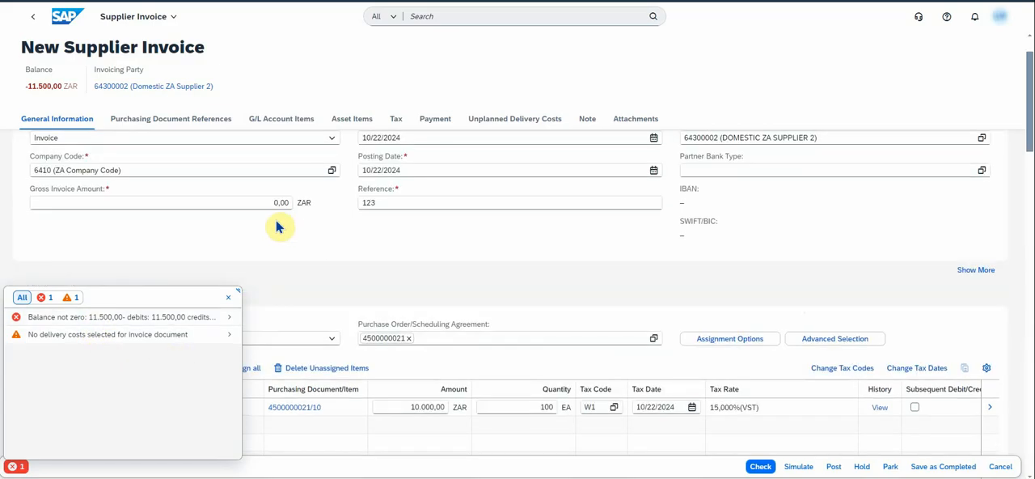
pyautogui.moveTo(270, 202); pyautogui.dragTo(296, 208)
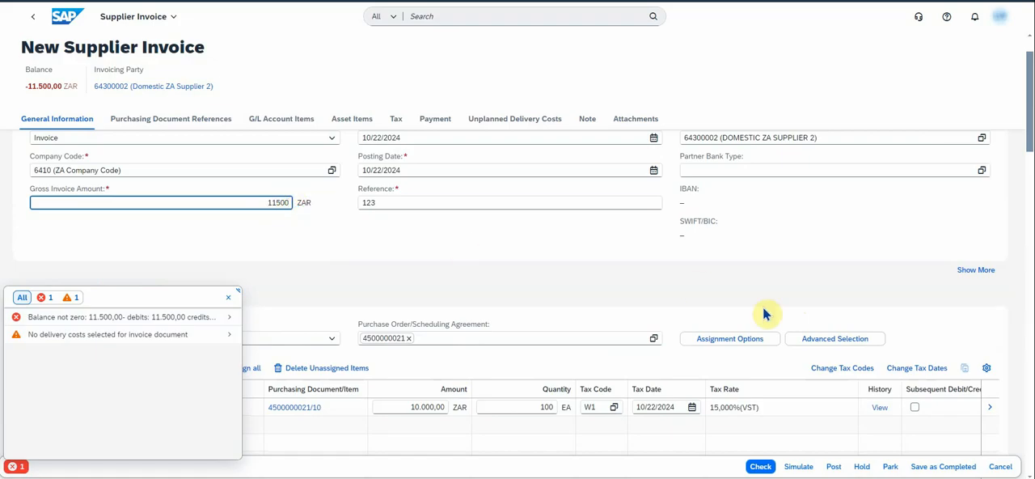
pyautogui.click(760, 465)
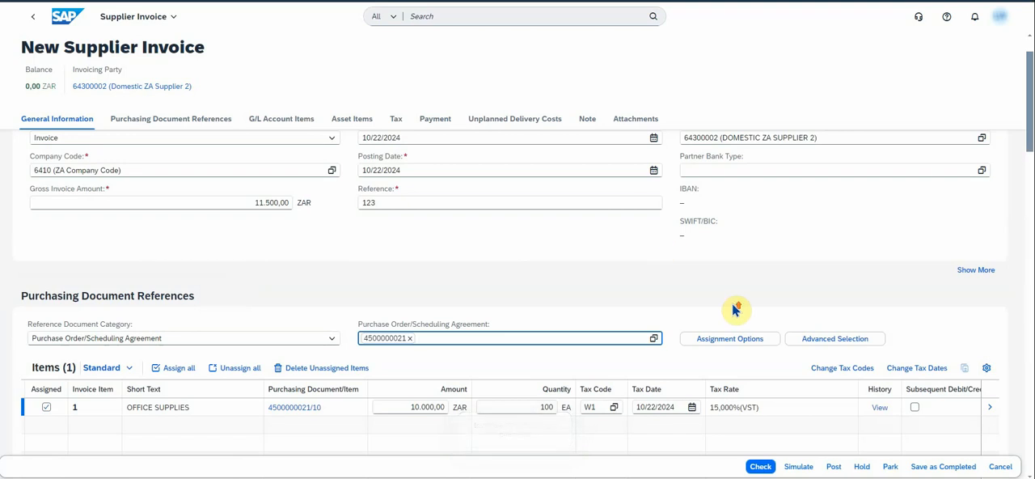
# - Review the supplier invoice's tax data and simulate its posting
pyautogui.scroll(1, 734, 310)
pyautogui.scroll(-2, 735, 310)
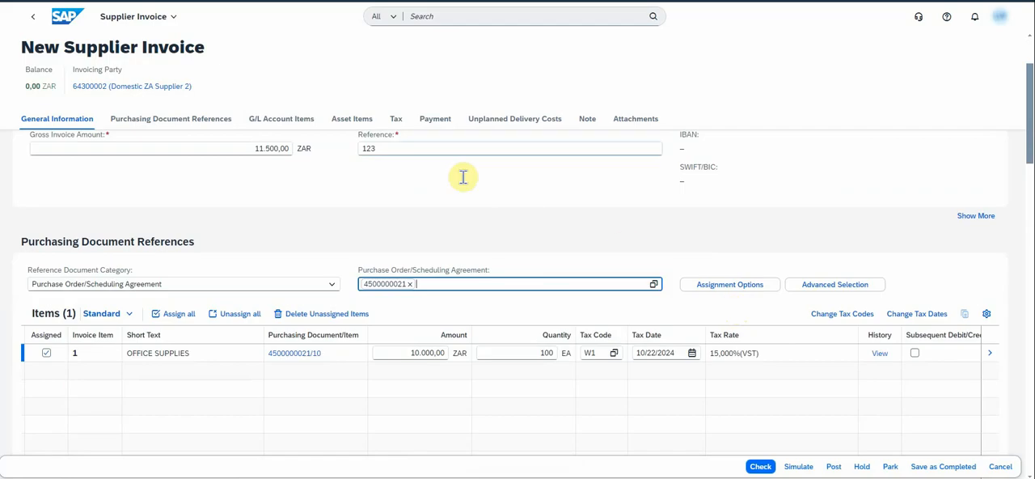
pyautogui.click(396, 119)
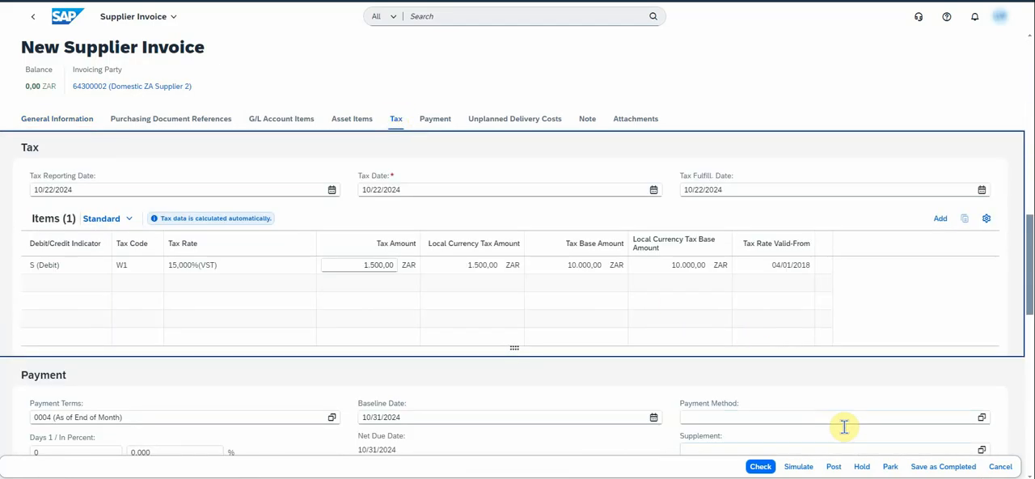
pyautogui.click(801, 467)
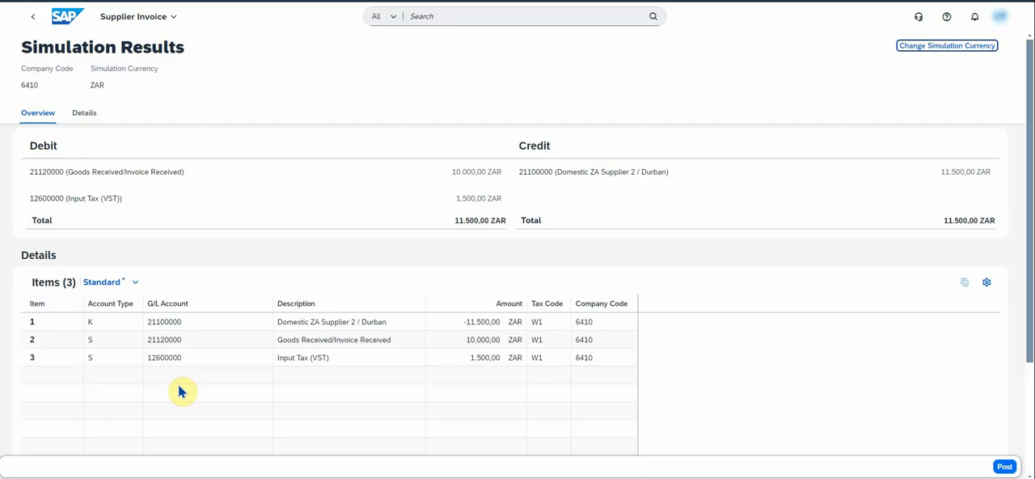
# - Post the simulated supplier invoice and decline creating another new invoice
pyautogui.click(1004, 468)
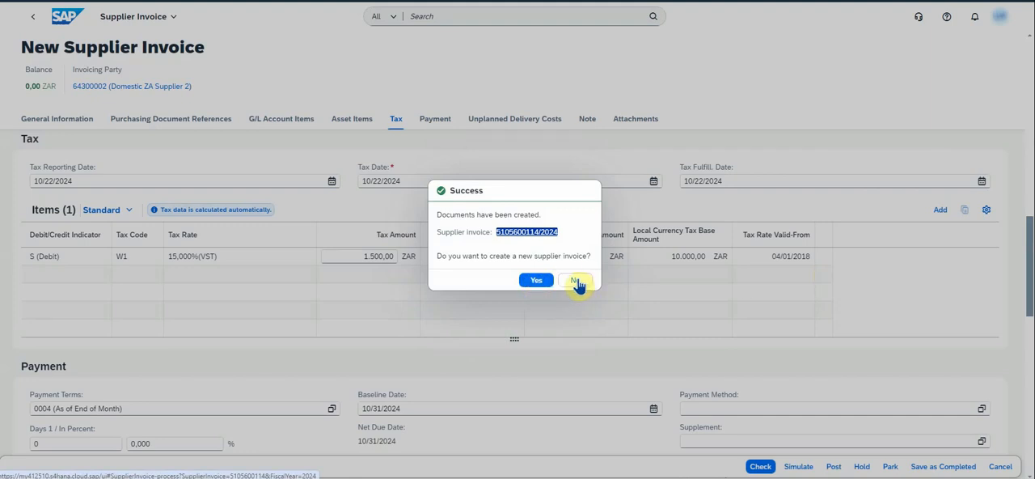
pyautogui.click(537, 233)
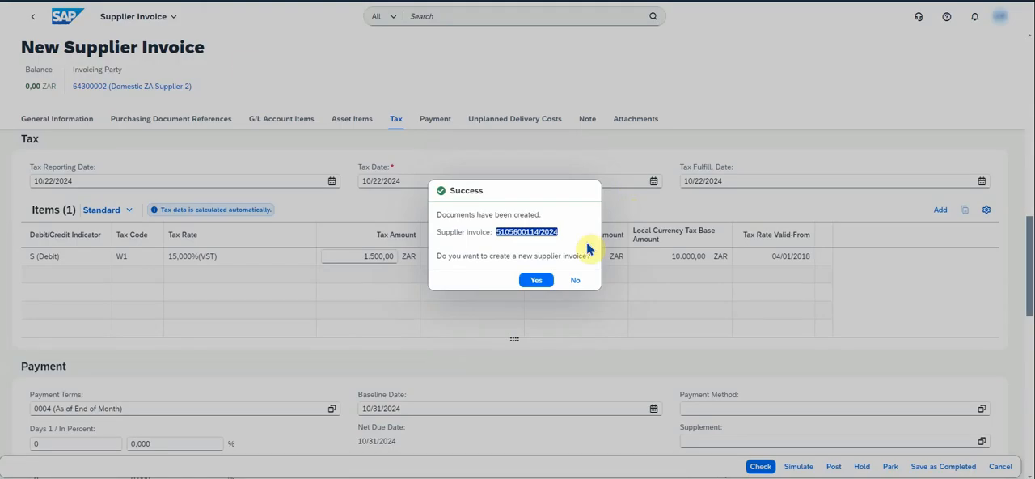
pyautogui.click(575, 280)
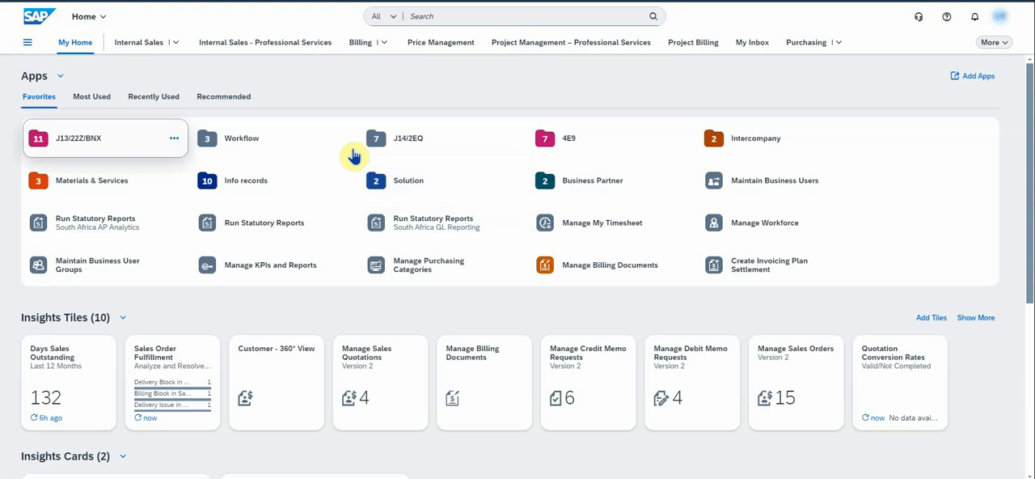
# - Open Manage Purchase Orders from the J13/22Z/BNX app group and list the purchase orders
pyautogui.click(82, 146)
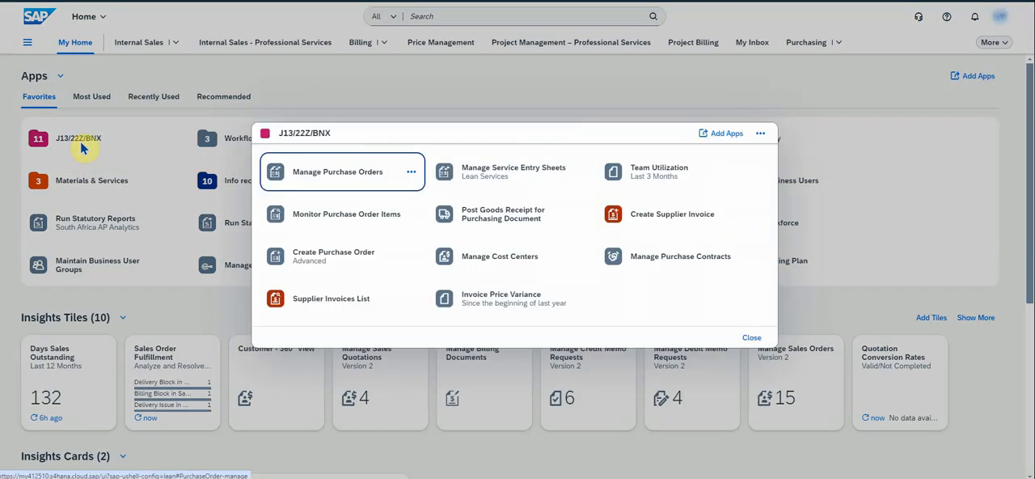
pyautogui.click(326, 175)
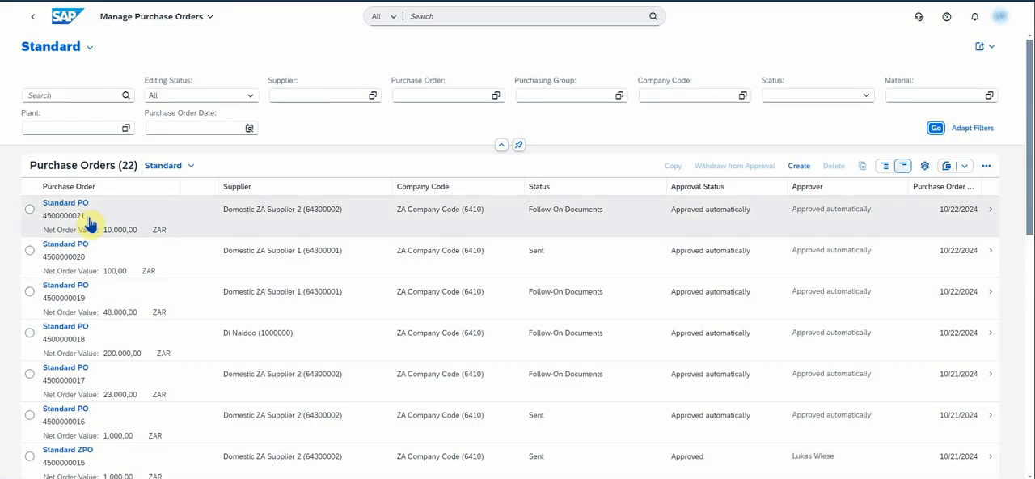
# - Open item 10 of the newest purchase order and view its process flow
pyautogui.click(991, 212)
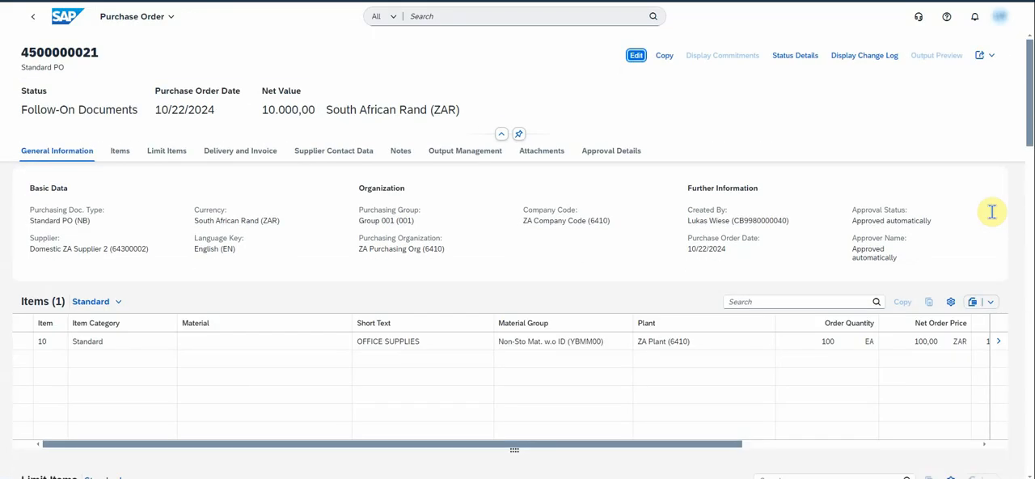
pyautogui.click(998, 341)
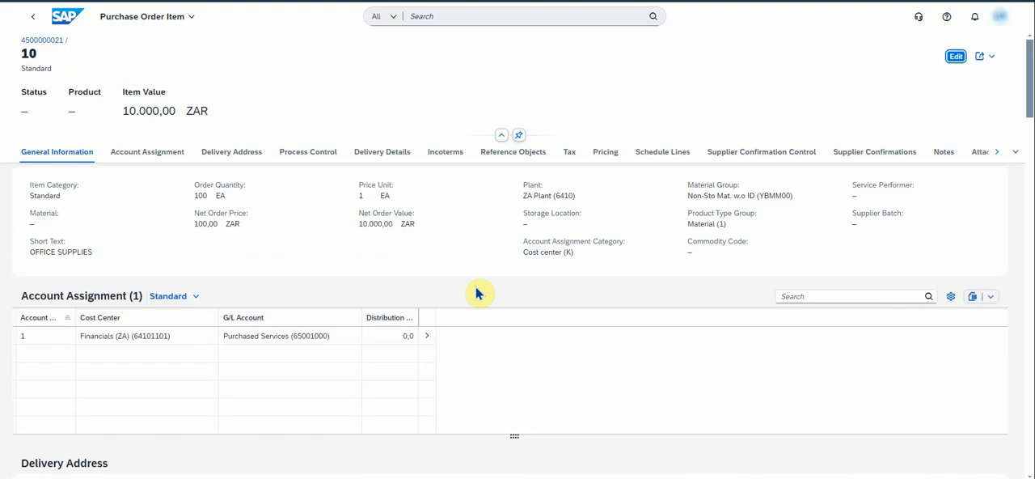
pyautogui.click(1015, 152)
pyautogui.click(958, 422)
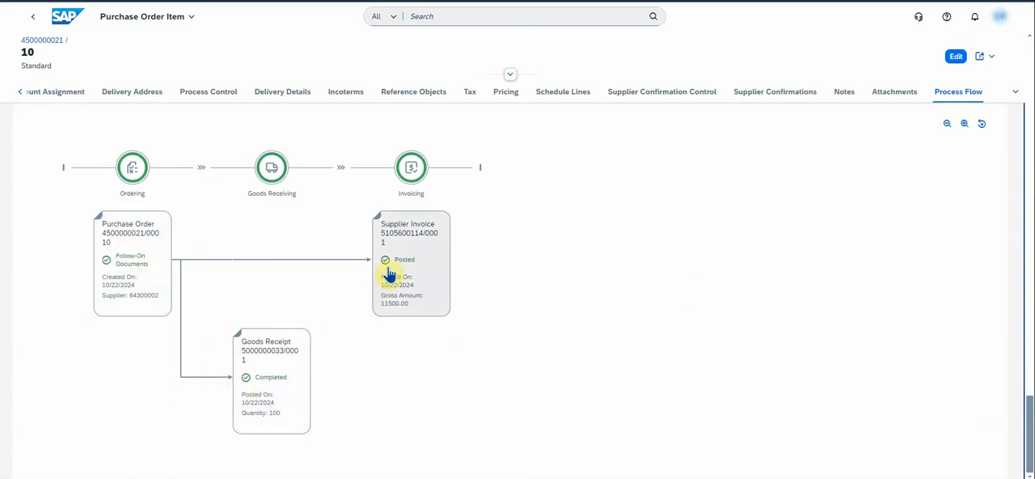
# - Return to the home page, reopen Manage Purchase Orders from the J13/22Z/BNX app group and start a new purchase order
pyautogui.click(67, 16)
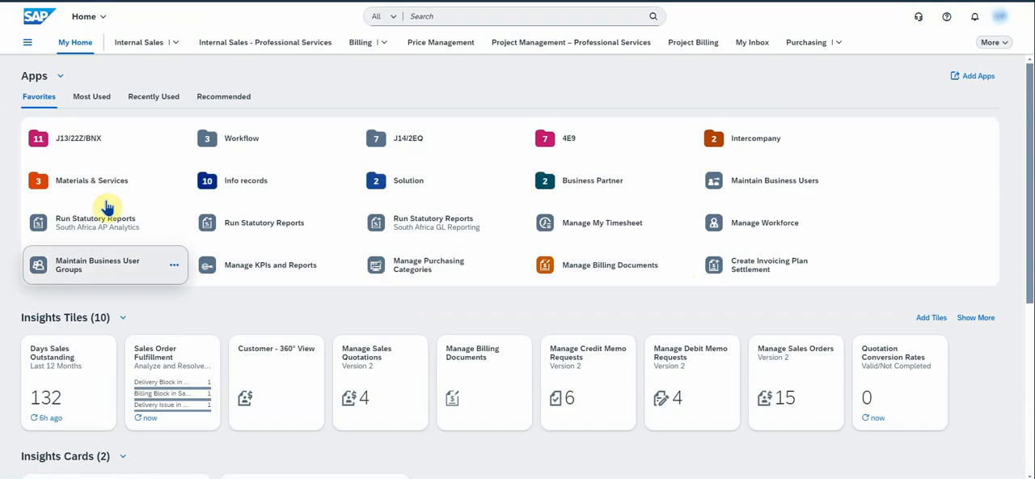
pyautogui.click(84, 143)
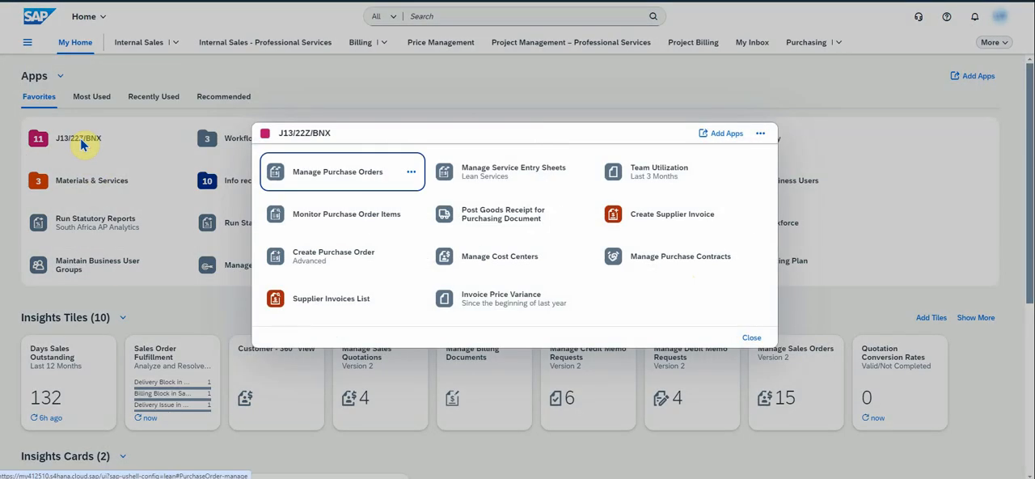
pyautogui.click(340, 169)
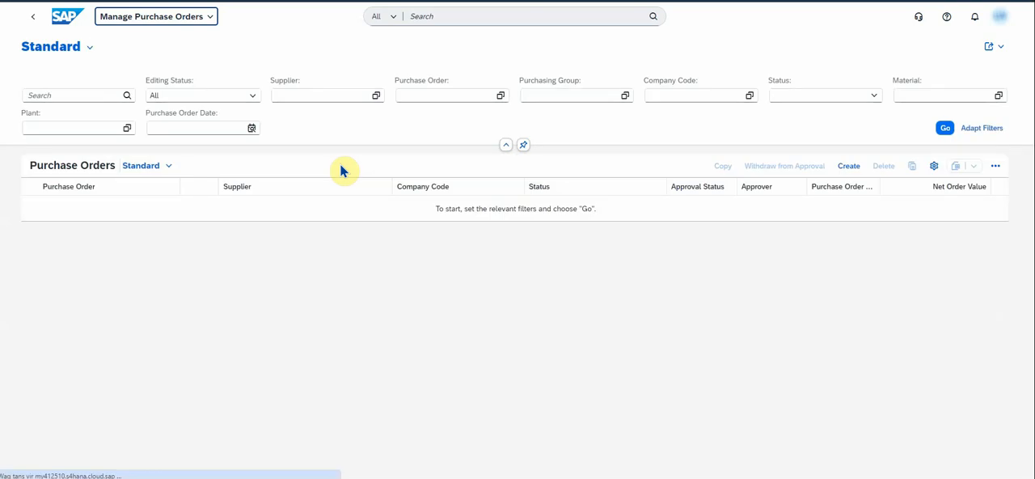
pyautogui.click(847, 171)
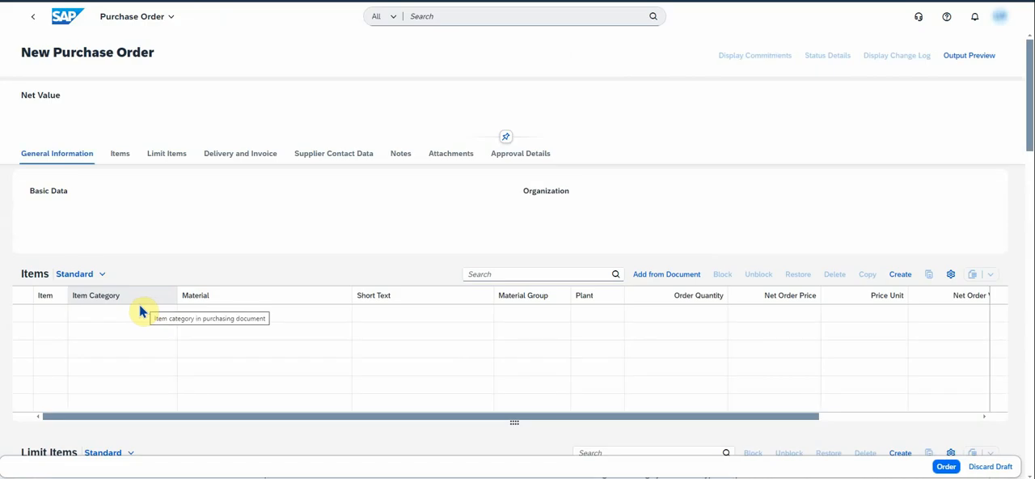
# - Set the purchasing document type to Standard ZPO (ZB) and the currency to South African Rand (ZAR)
pyautogui.click(167, 226)
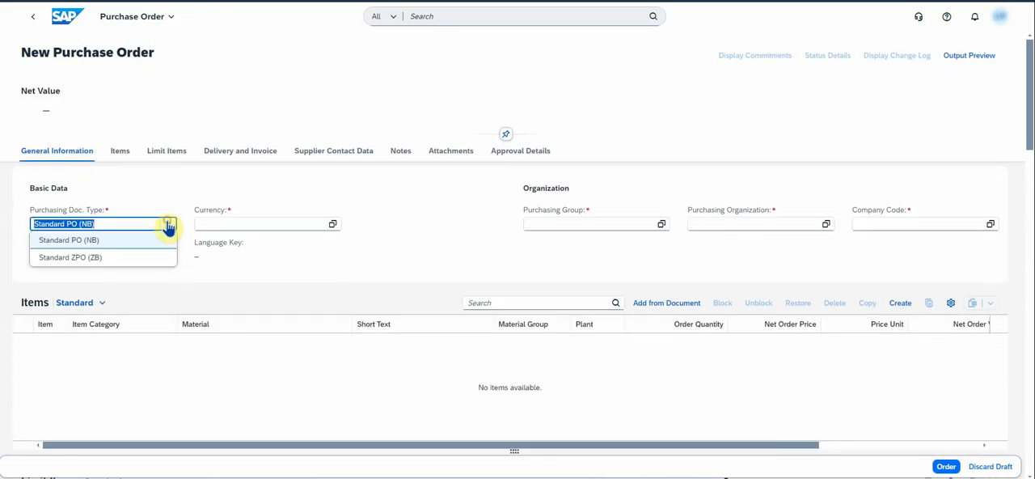
pyautogui.click(85, 257)
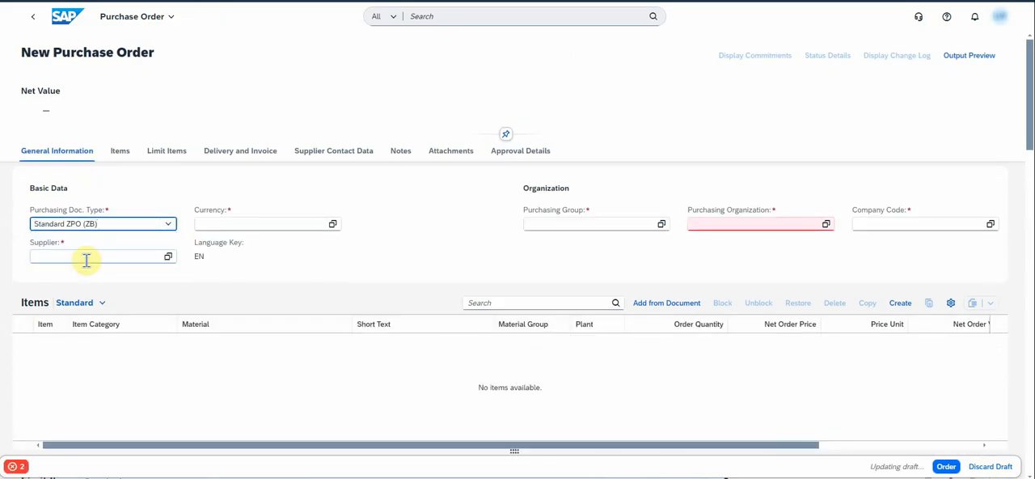
pyautogui.click(262, 224)
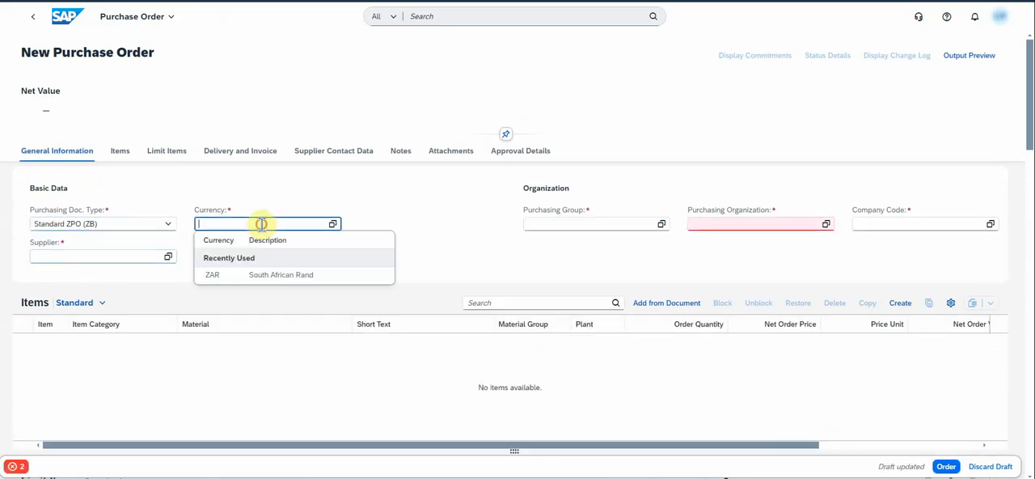
pyautogui.click(234, 276)
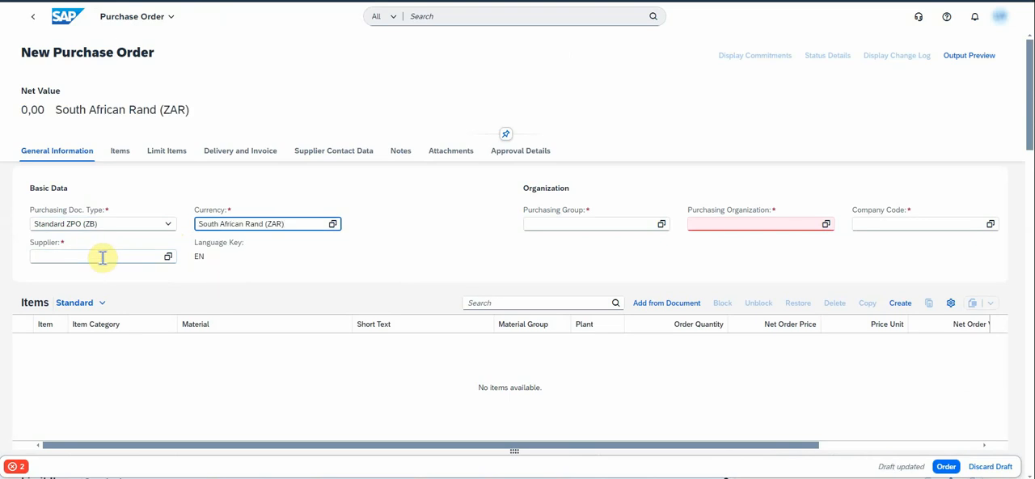
# - Assign Domestic ZA Supplier 2 as the supplier and Group 001 (001) as the purchasing group
pyautogui.click(103, 258)
pyautogui.click(82, 315)
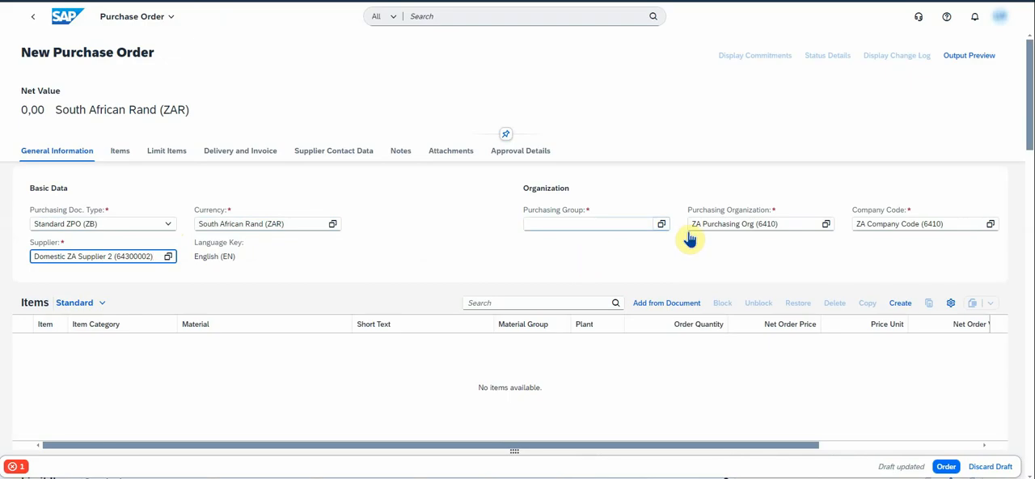
pyautogui.click(647, 223)
pyautogui.click(338, 280)
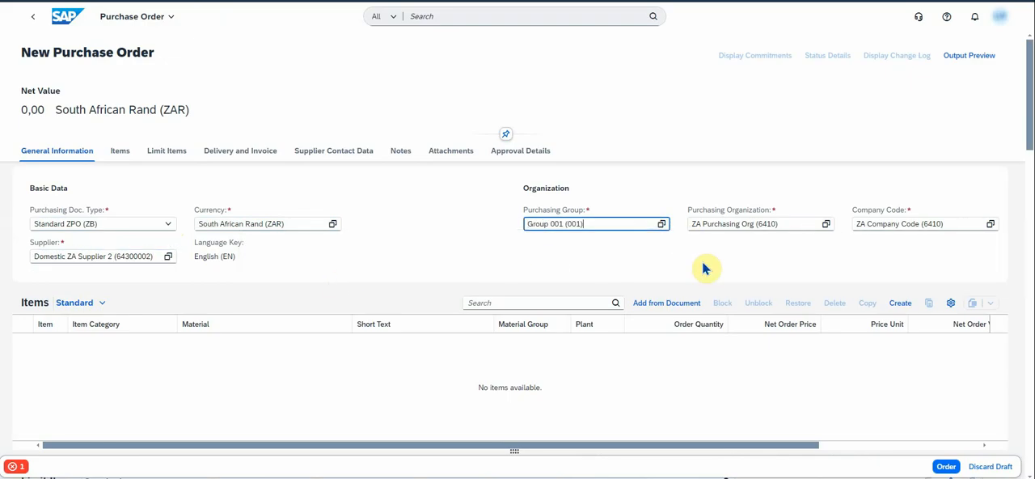
pyautogui.click(657, 267)
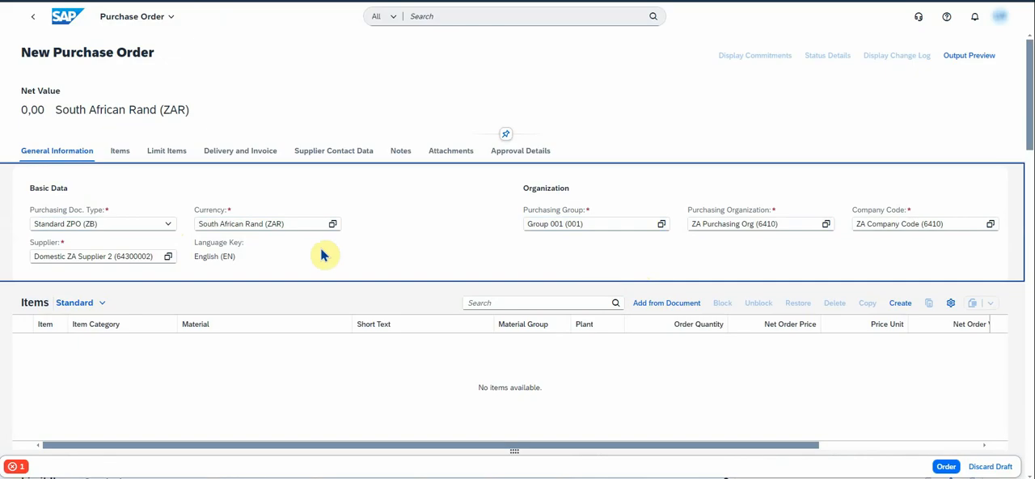
# - Add an order item with material group YBMM00, short text "office supplies" and plant 6410
pyautogui.click(899, 303)
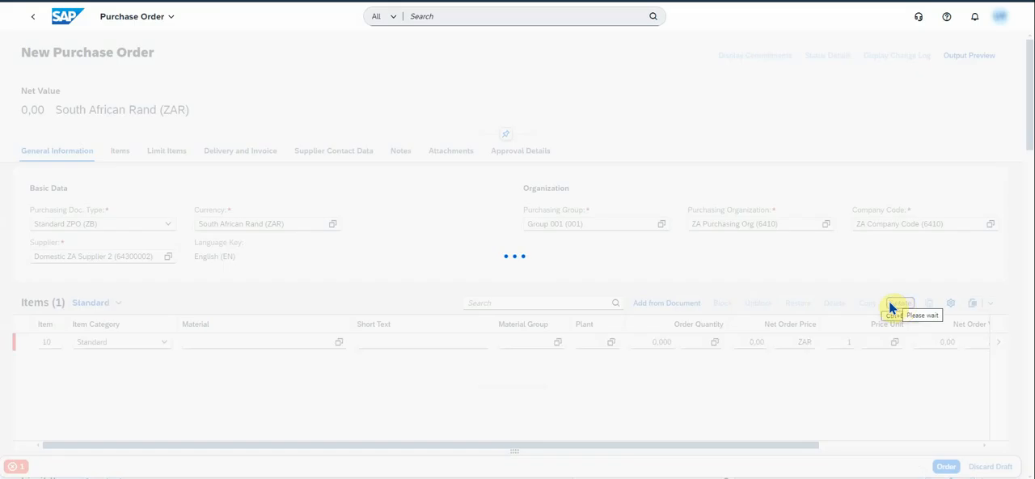
pyautogui.click(533, 368)
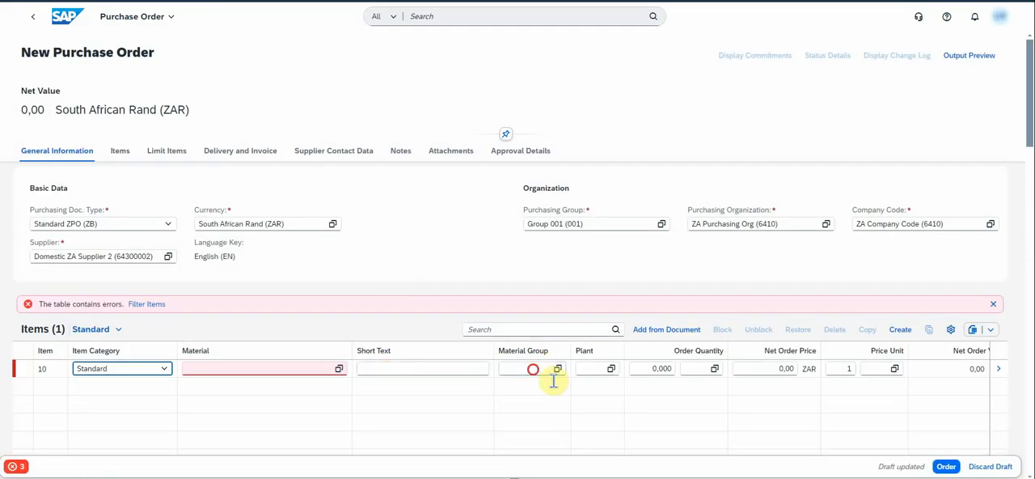
pyautogui.click(534, 422)
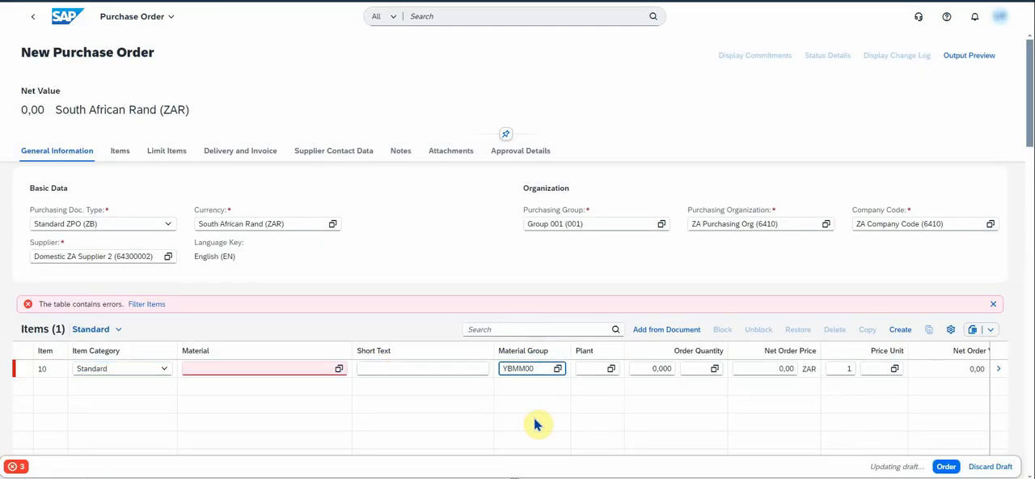
pyautogui.click(399, 368)
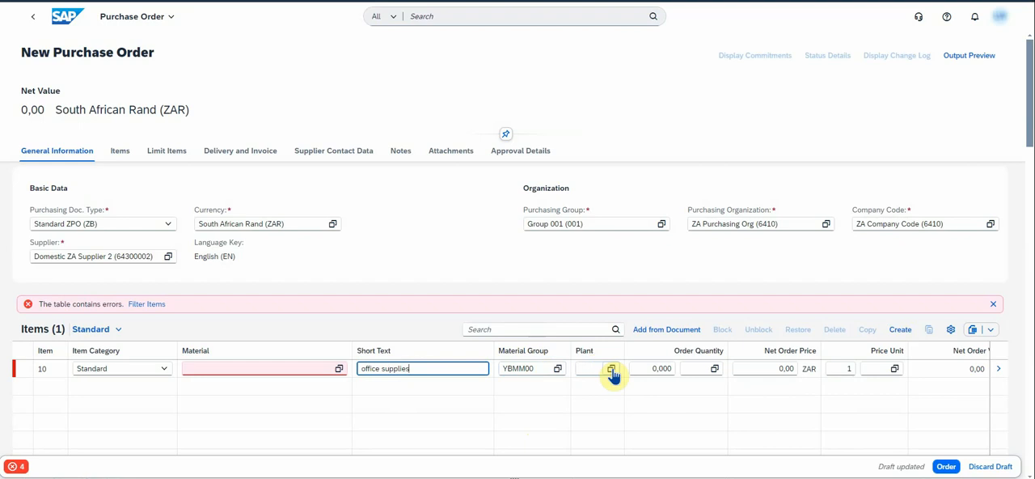
pyautogui.click(610, 369)
pyautogui.click(282, 202)
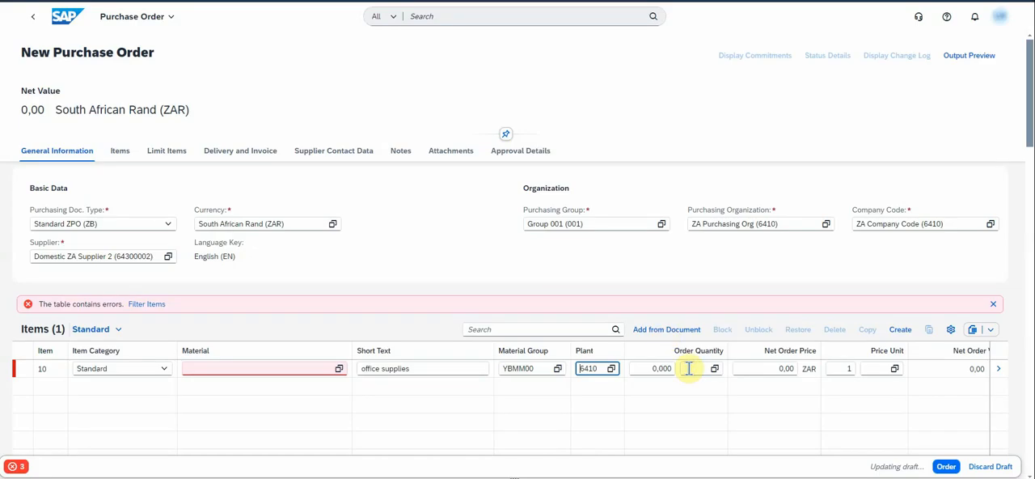
# - Set the item's order quantity to 10 EA and its net order price to 100 ZAR
pyautogui.click(641, 370)
pyautogui.moveTo(641, 370); pyautogui.dragTo(687, 372)
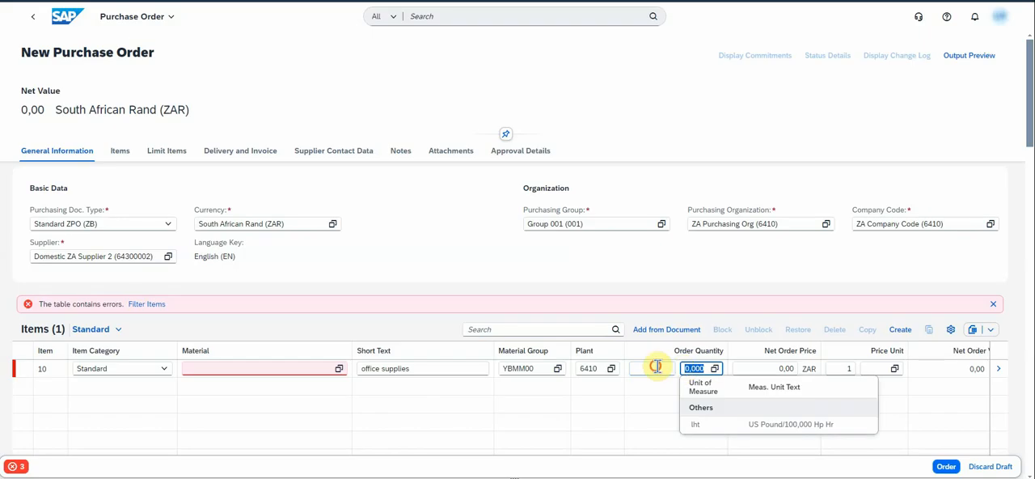
pyautogui.click(656, 366)
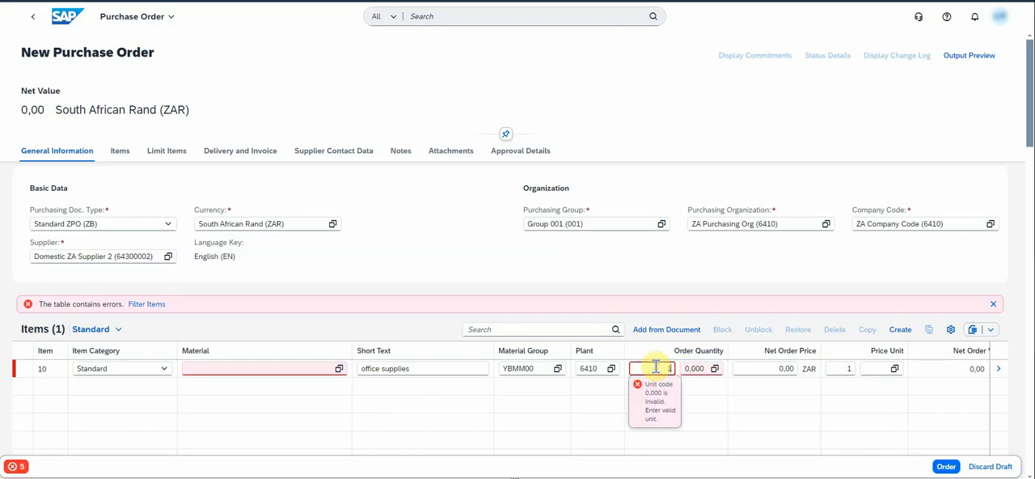
pyautogui.write('10')
pyautogui.press('Tab')
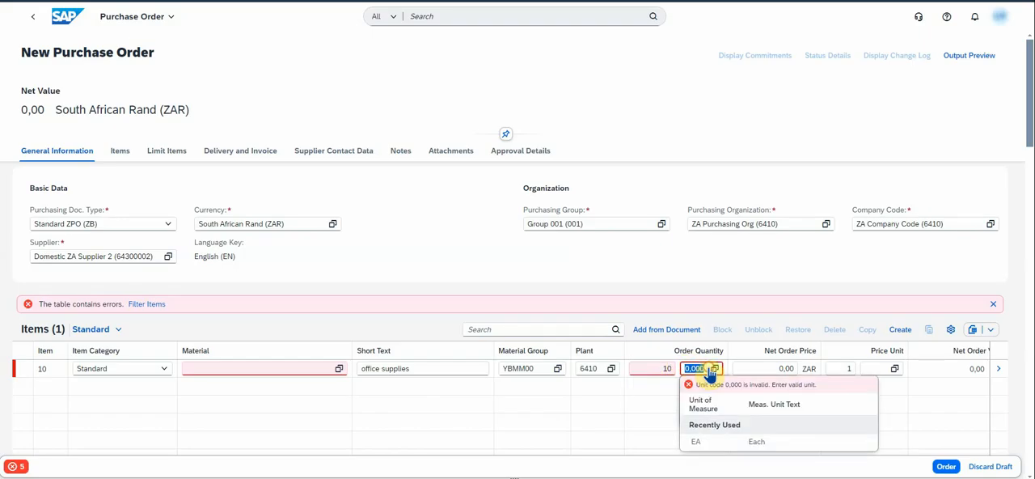
pyautogui.click(704, 441)
pyautogui.click(784, 368)
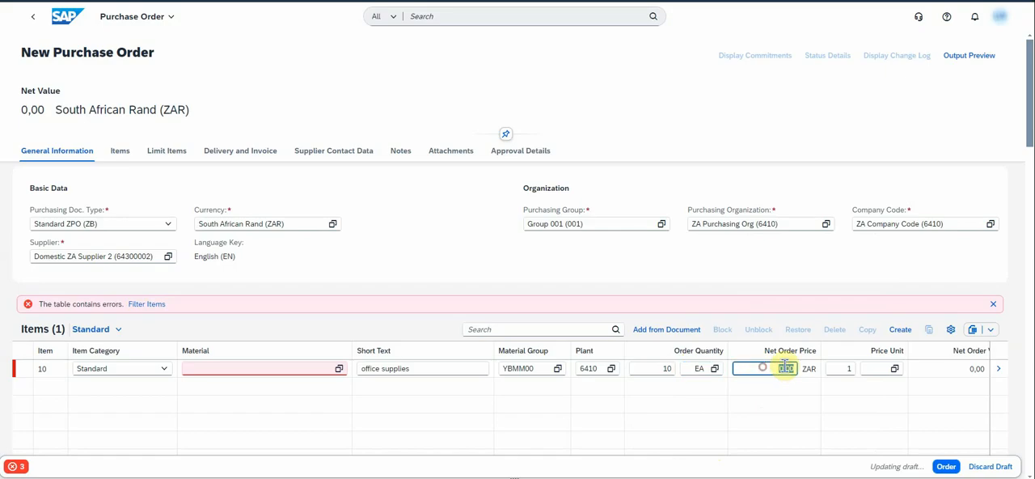
pyautogui.write('10')
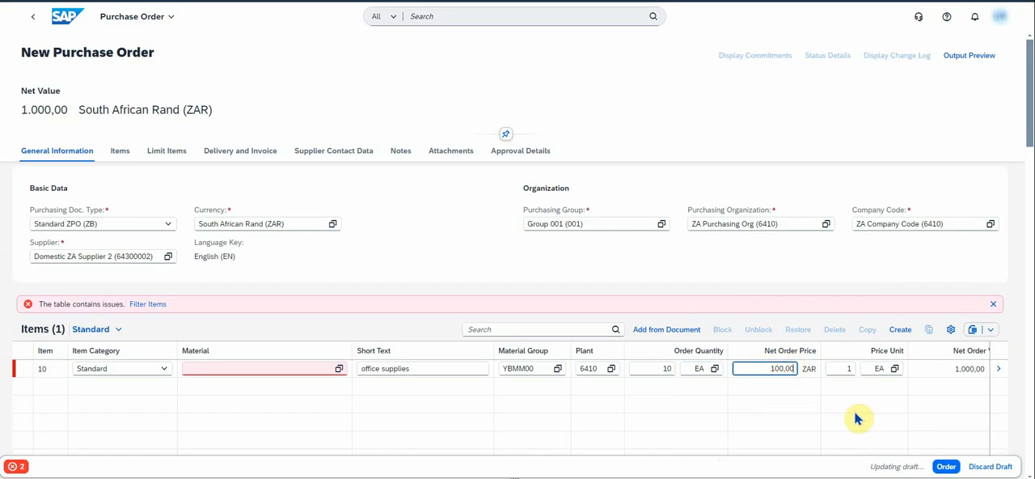
# - In the item details, set account assignment category Cost center (K) with the Financials (ZA) cost center 64101101, and apply it
pyautogui.click(998, 369)
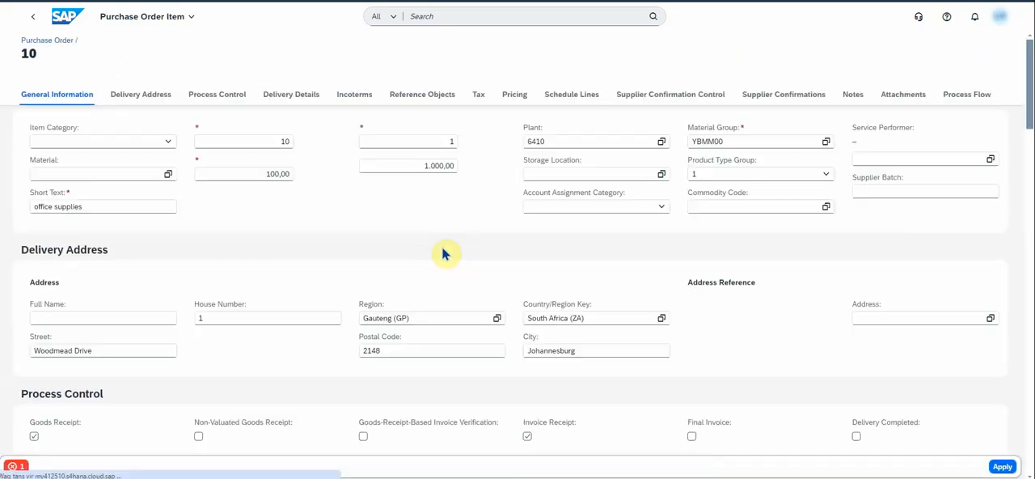
pyautogui.click(661, 208)
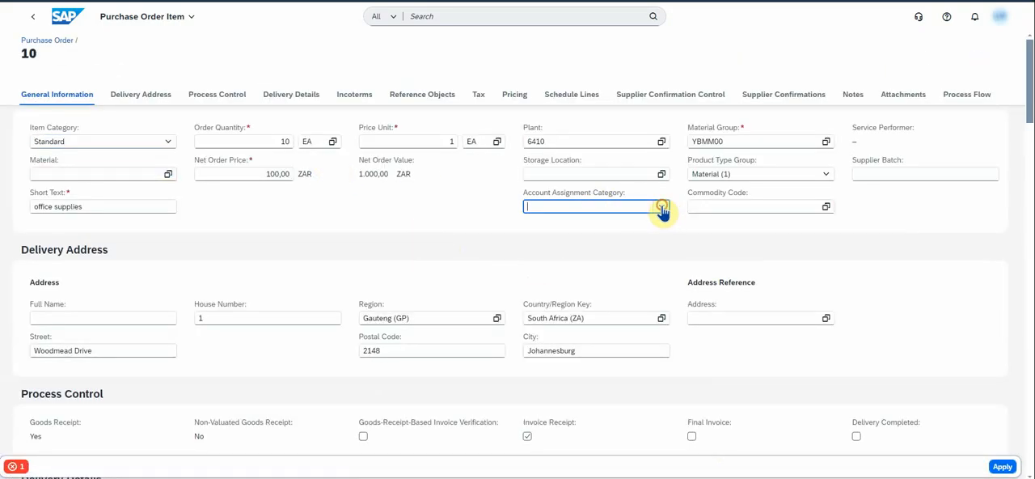
pyautogui.click(549, 296)
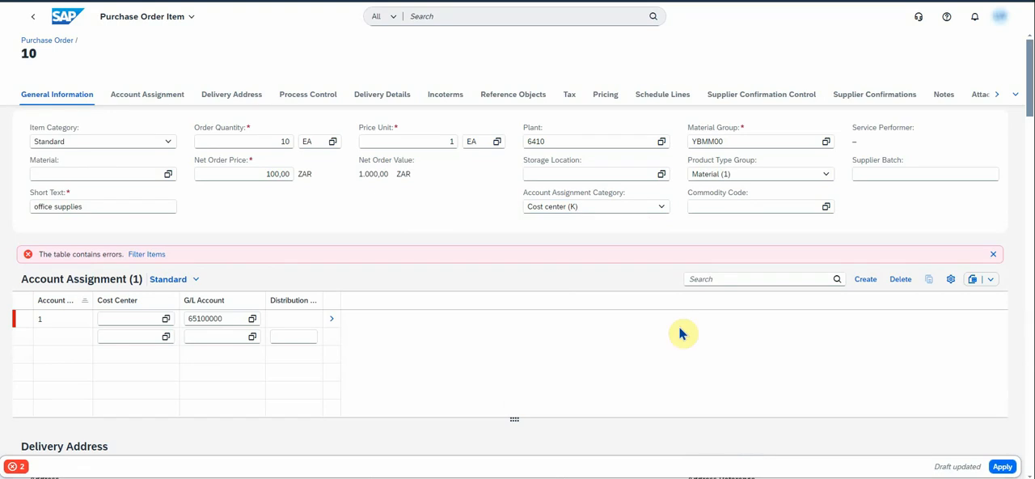
pyautogui.click(126, 319)
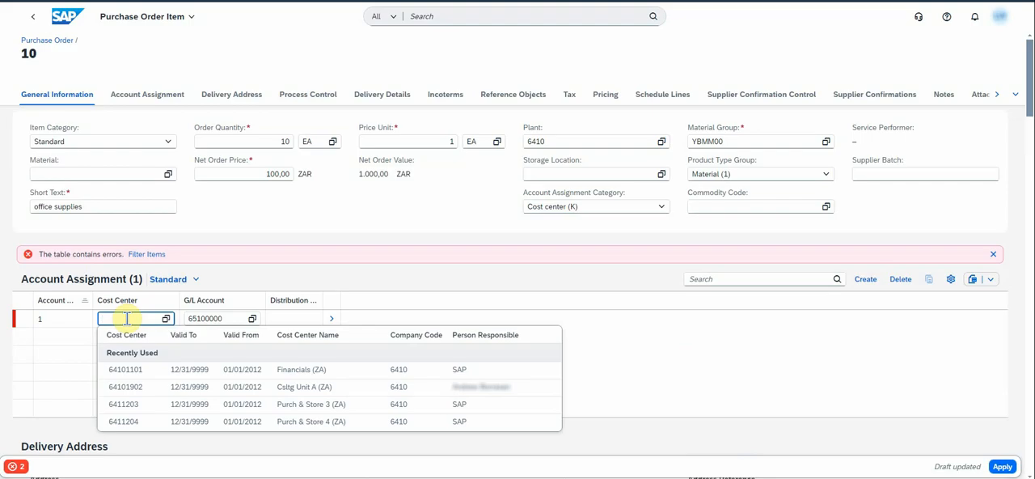
pyautogui.click(129, 370)
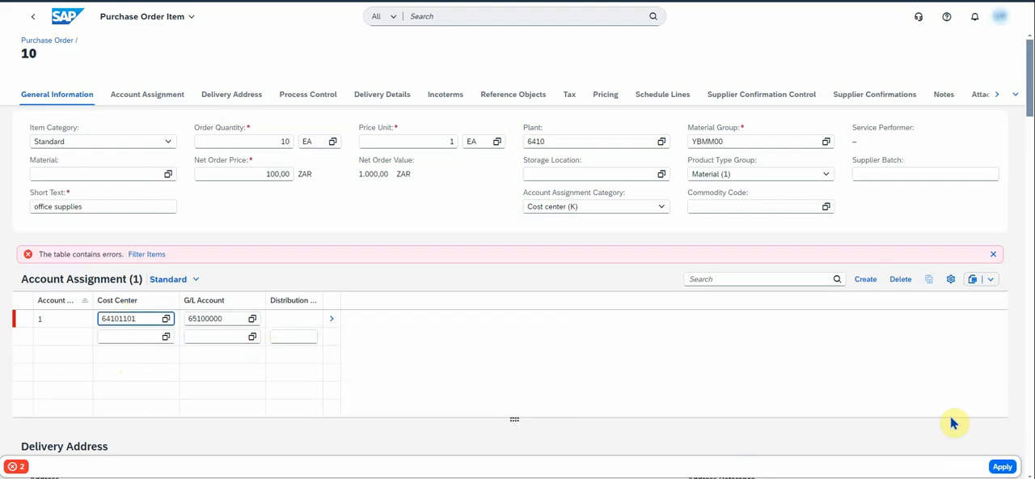
pyautogui.click(1001, 466)
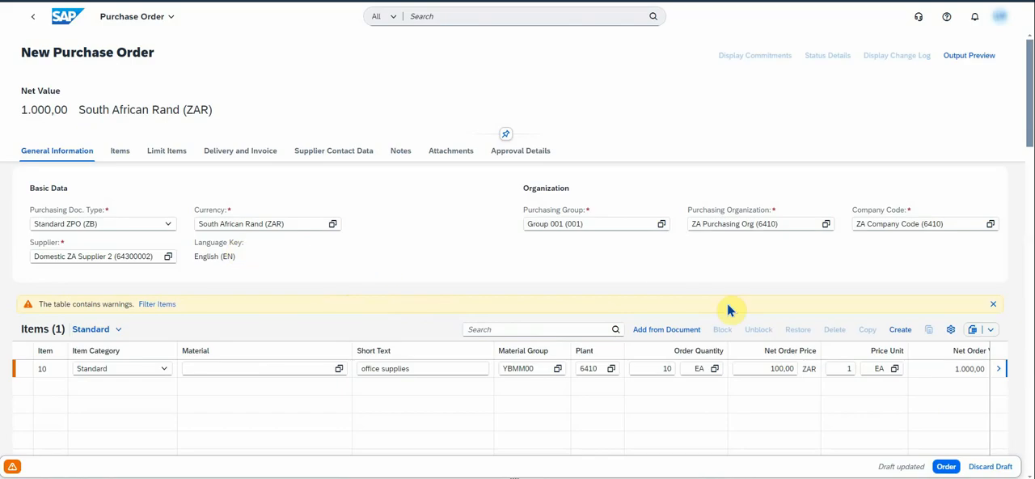
# - Submit the new purchase order and display its approval details
pyautogui.click(948, 468)
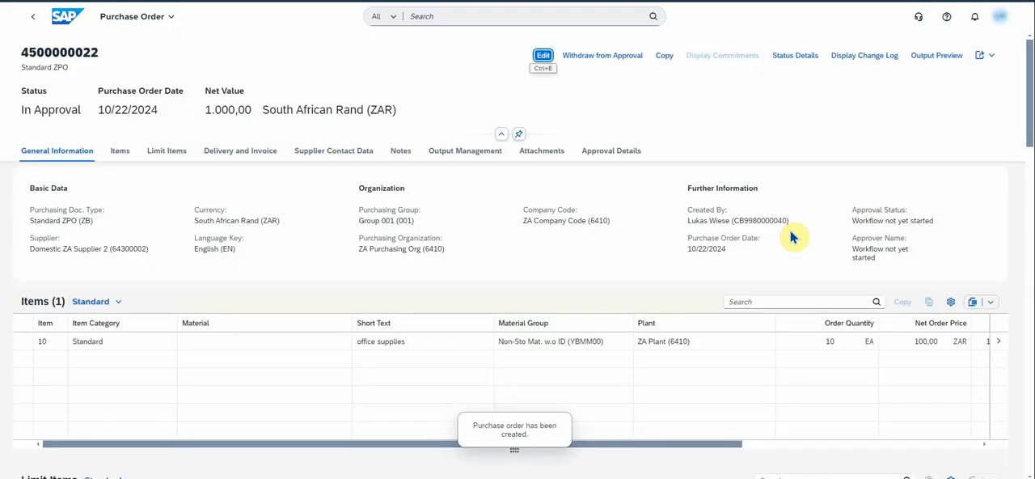
pyautogui.click(623, 152)
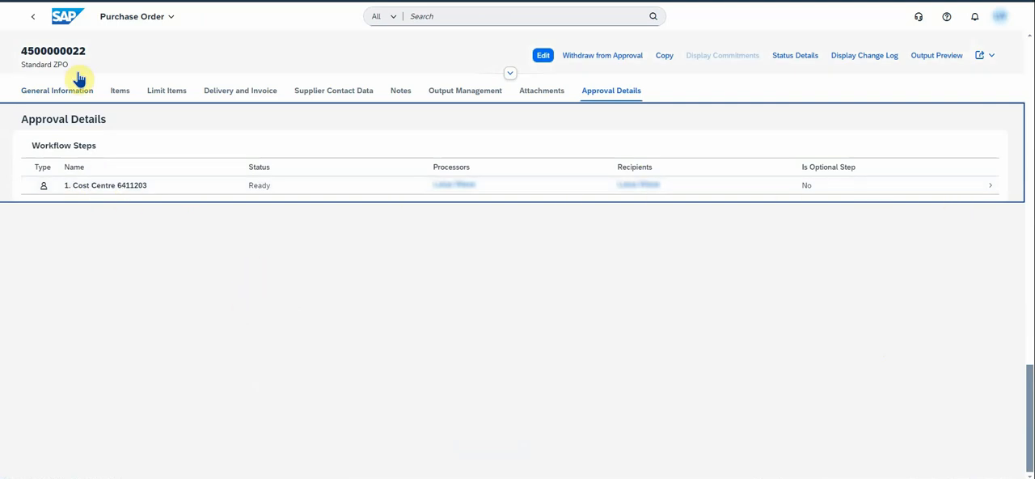
# - Return to the home page and open the purchase order's approval task from the notifications
pyautogui.click(64, 19)
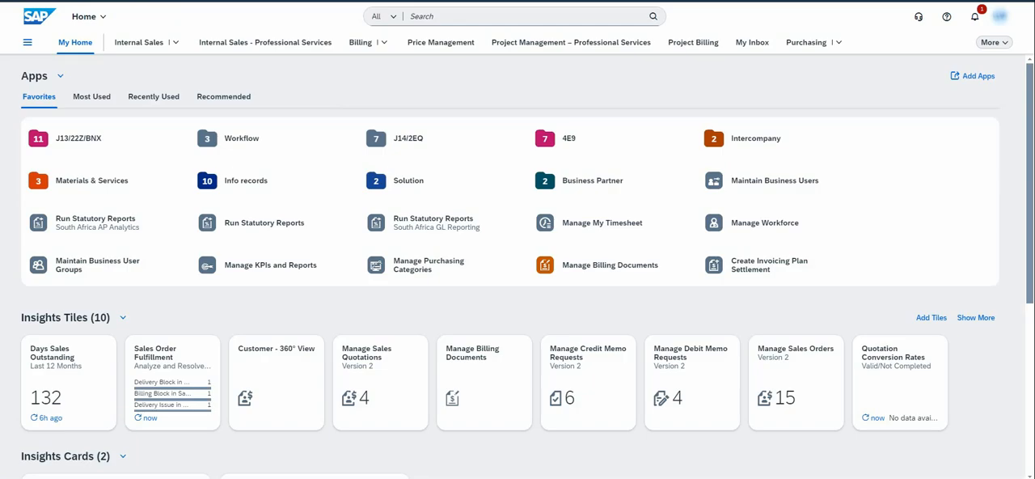
pyautogui.click(976, 24)
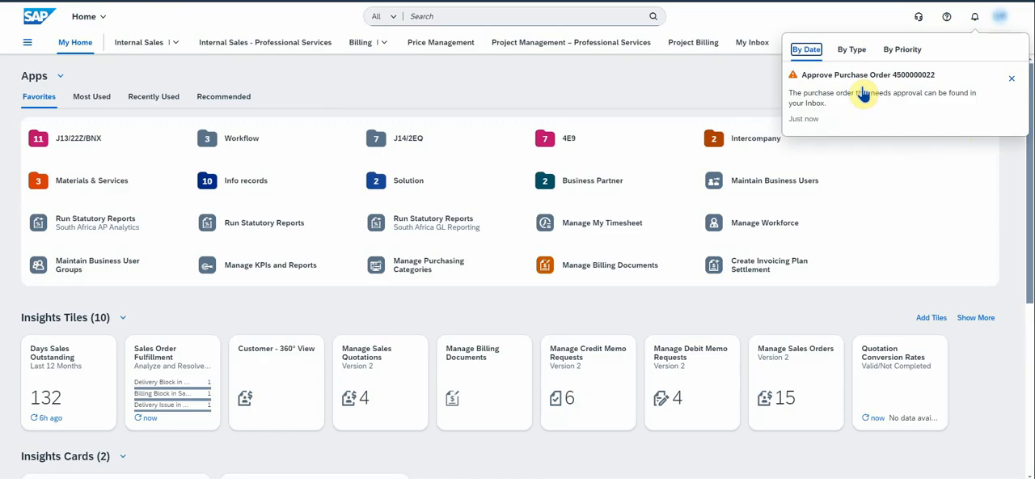
pyautogui.click(863, 94)
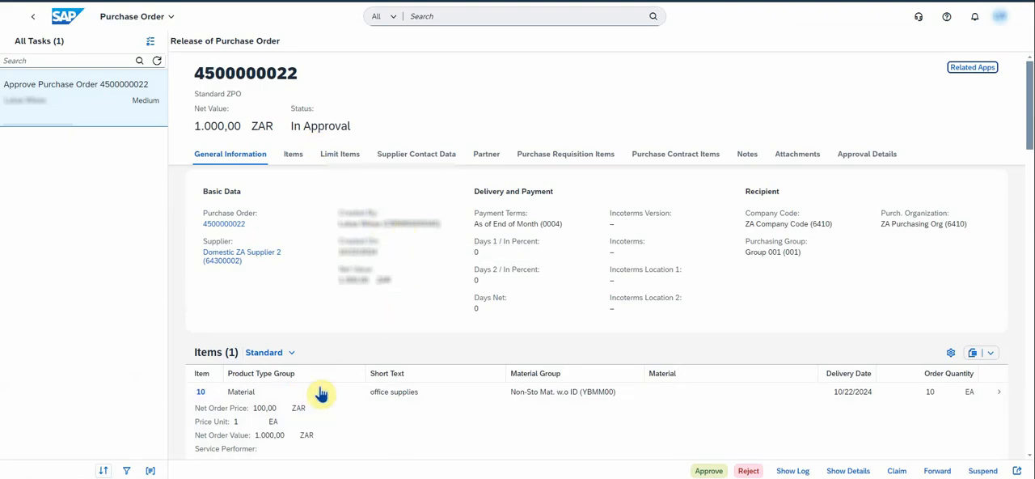
# - Review the purchase order approval task's details and its workflow log, and hide the log again
pyautogui.scroll(-2, 399, 388)
pyautogui.scroll(-5, 401, 388)
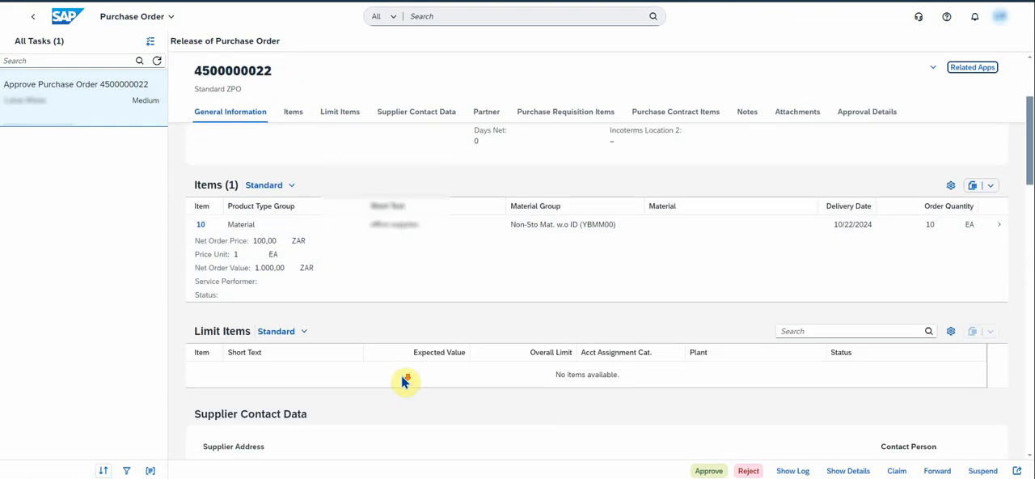
pyautogui.scroll(-7, 402, 380)
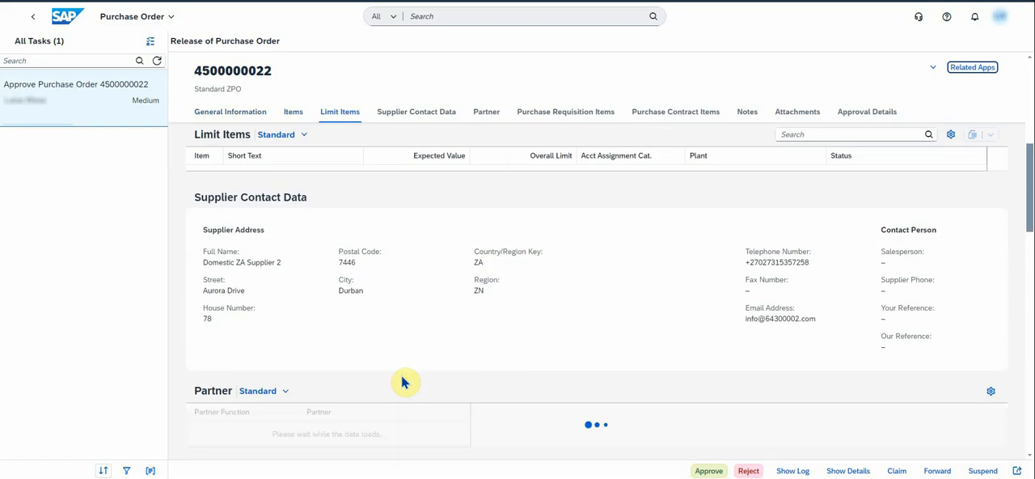
pyautogui.scroll(-5, 404, 382)
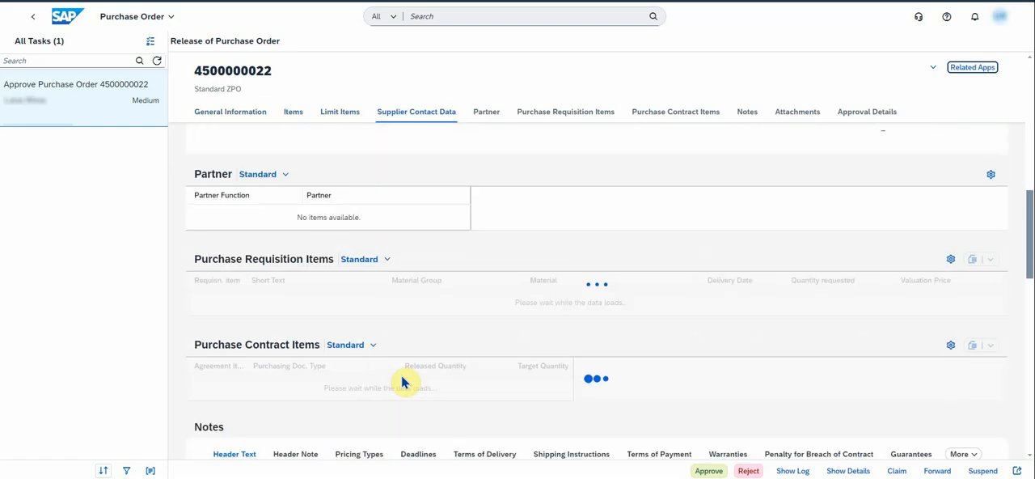
pyautogui.scroll(12, 405, 382)
pyautogui.scroll(5, 403, 382)
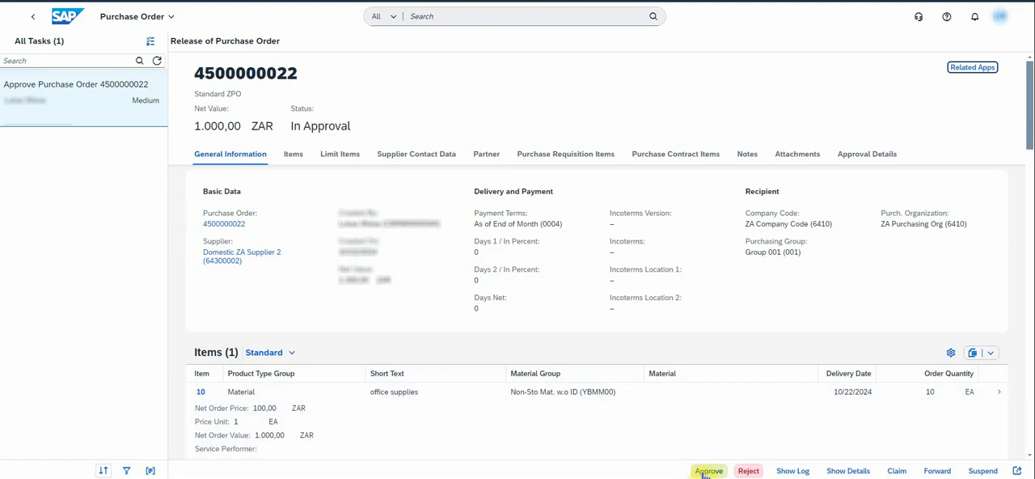
pyautogui.click(792, 471)
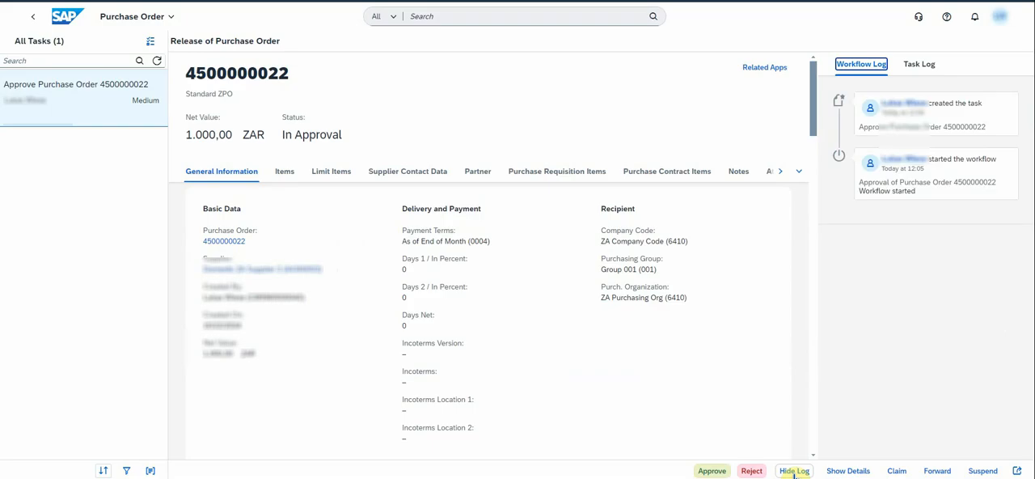
pyautogui.click(795, 472)
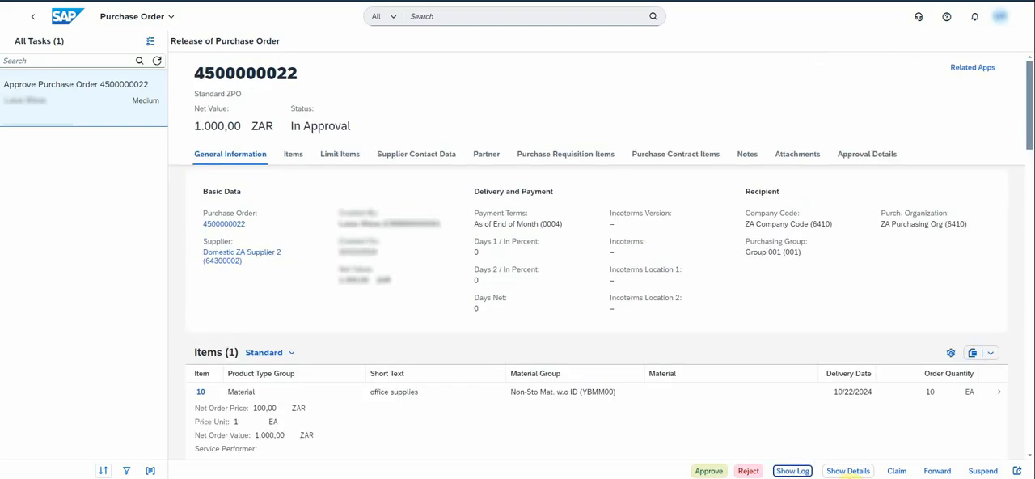
# - Claim and release the approval task, and approve the purchase order with the decision note "approved"
pyautogui.click(896, 471)
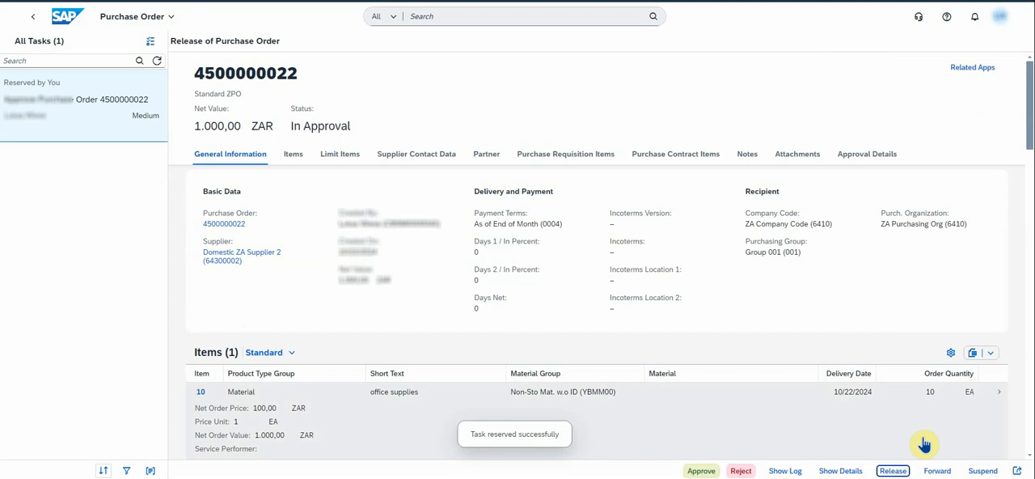
pyautogui.click(893, 470)
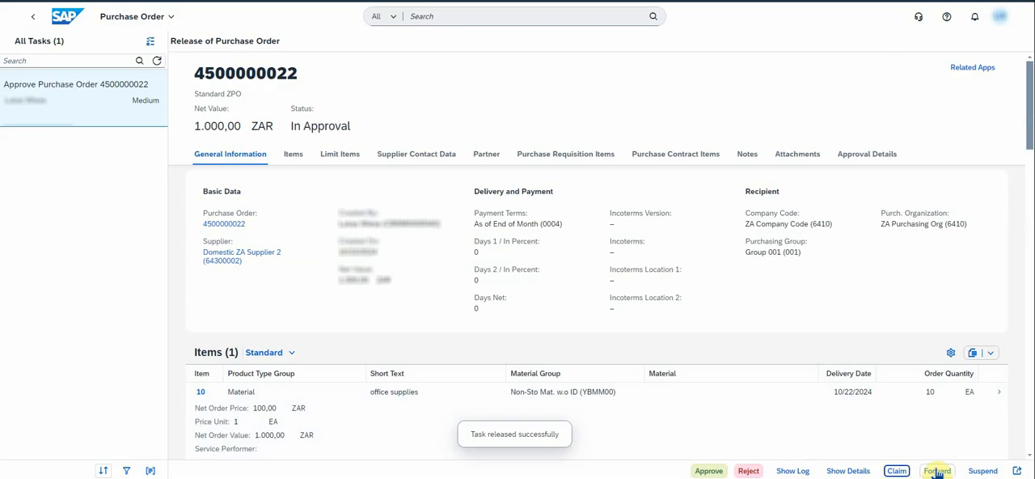
pyautogui.click(710, 472)
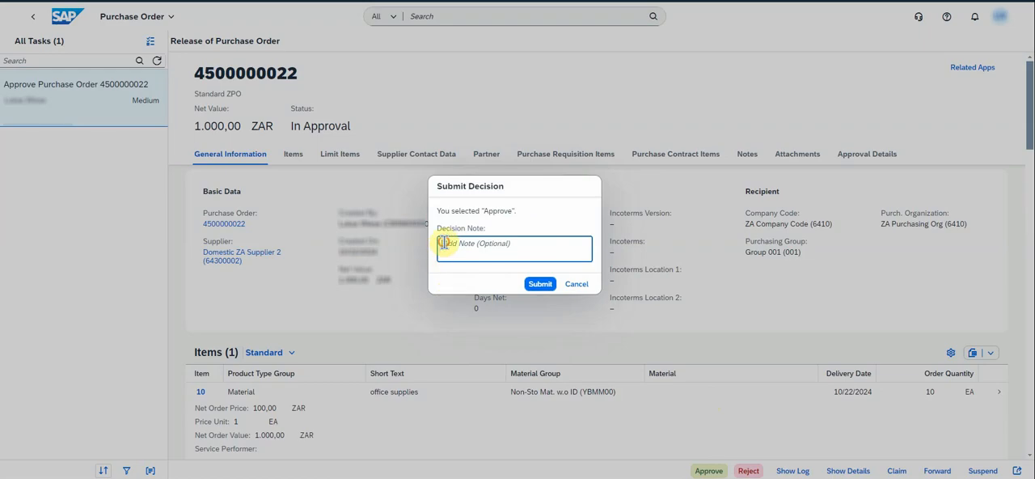
pyautogui.write('approved')
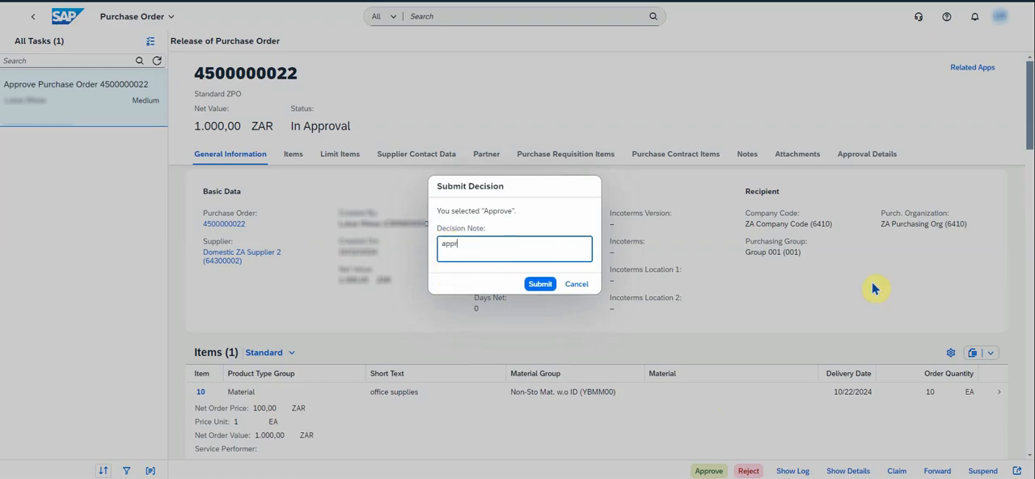
pyautogui.click(540, 284)
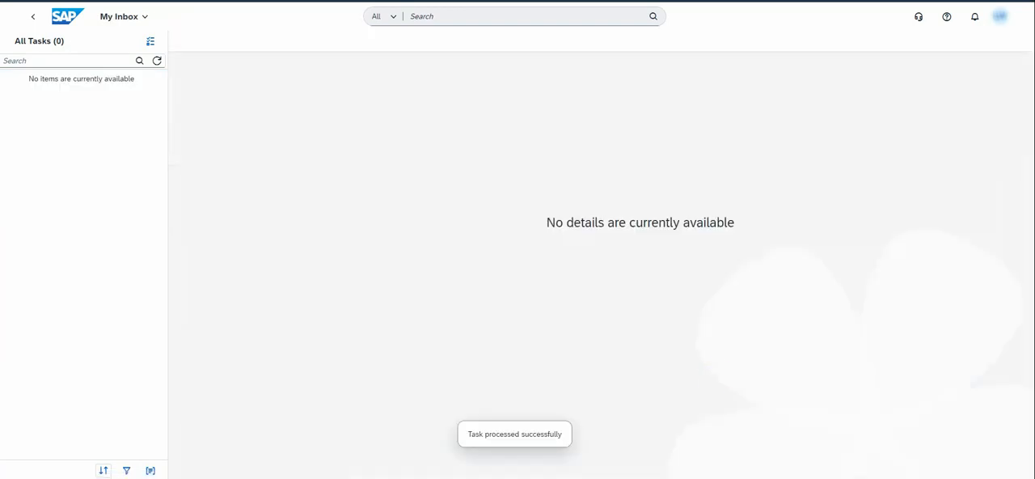
# - Return to the home page, list the purchase orders in Manage Purchase Orders, and open the approved Standard ZPO order
pyautogui.click(61, 22)
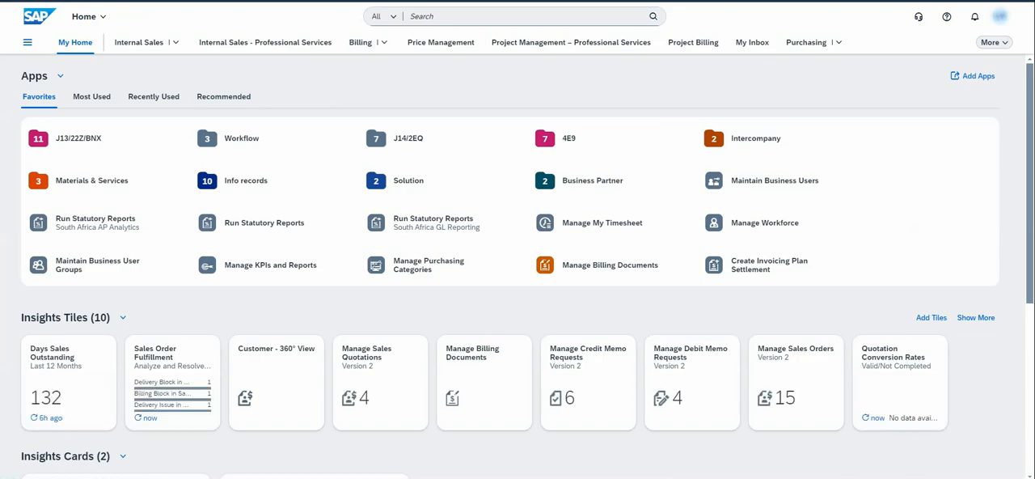
pyautogui.click(87, 138)
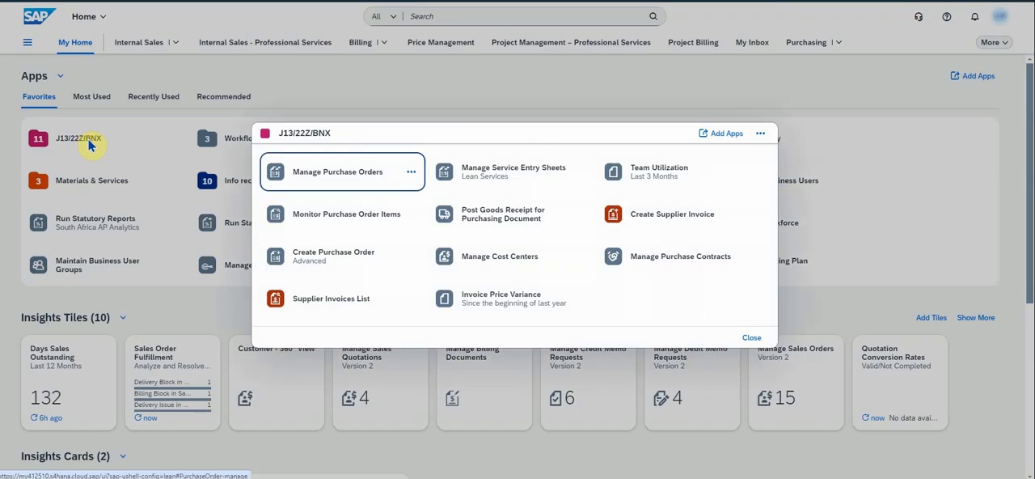
pyautogui.click(321, 173)
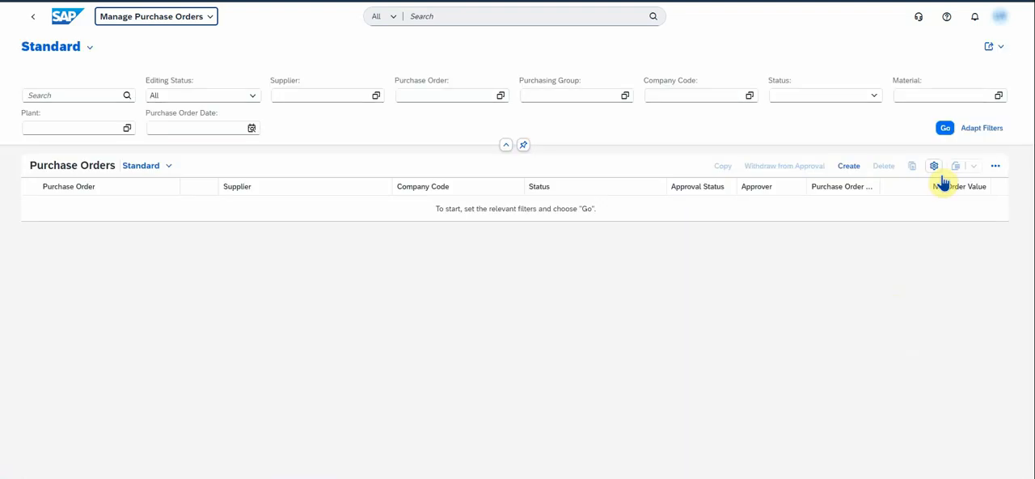
pyautogui.click(945, 128)
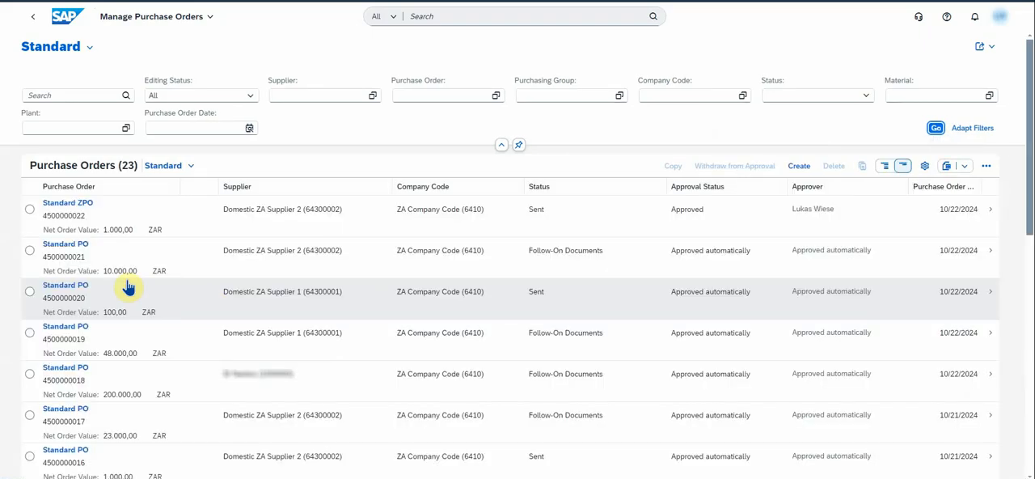
pyautogui.click(991, 220)
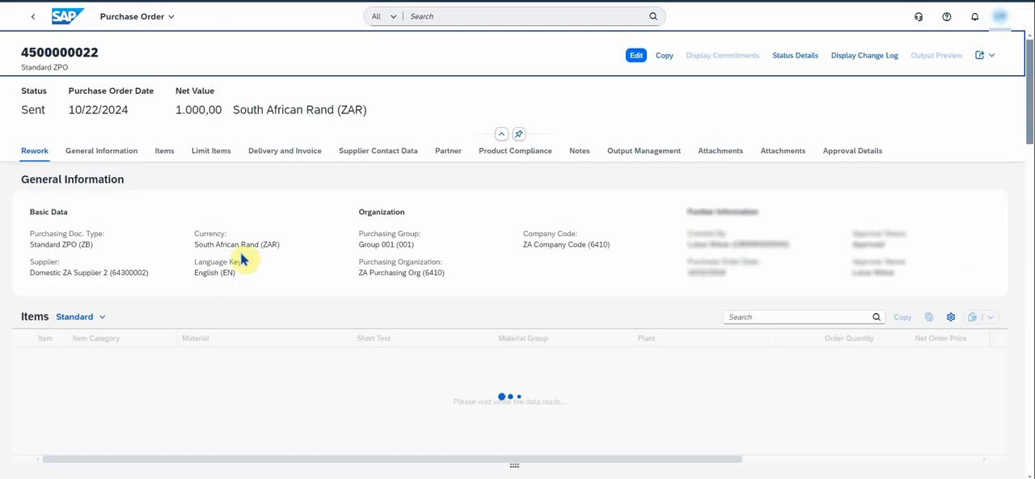
# - Edit the order and add a second account assignment to item 10 with cost center 6411203 and G/L account 65001000 (Purchased Services)
pyautogui.click(635, 56)
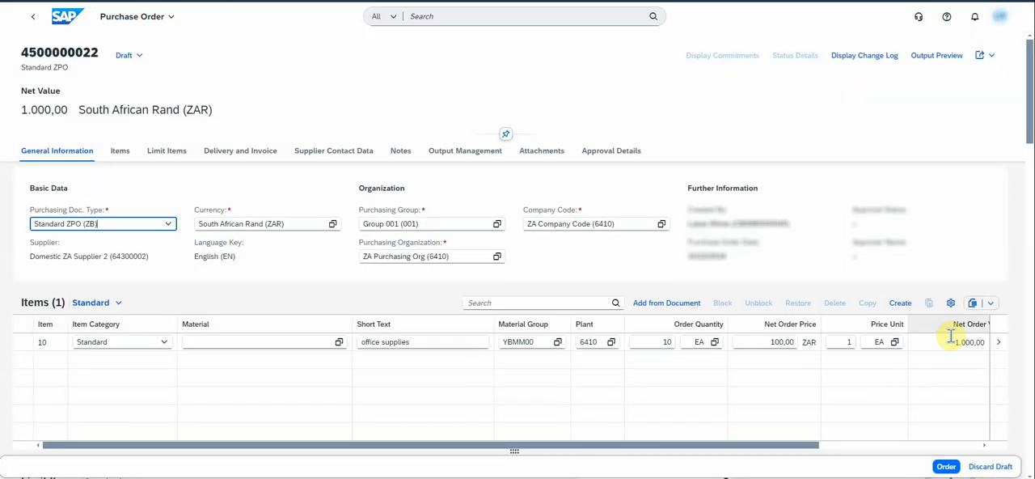
pyautogui.click(1001, 348)
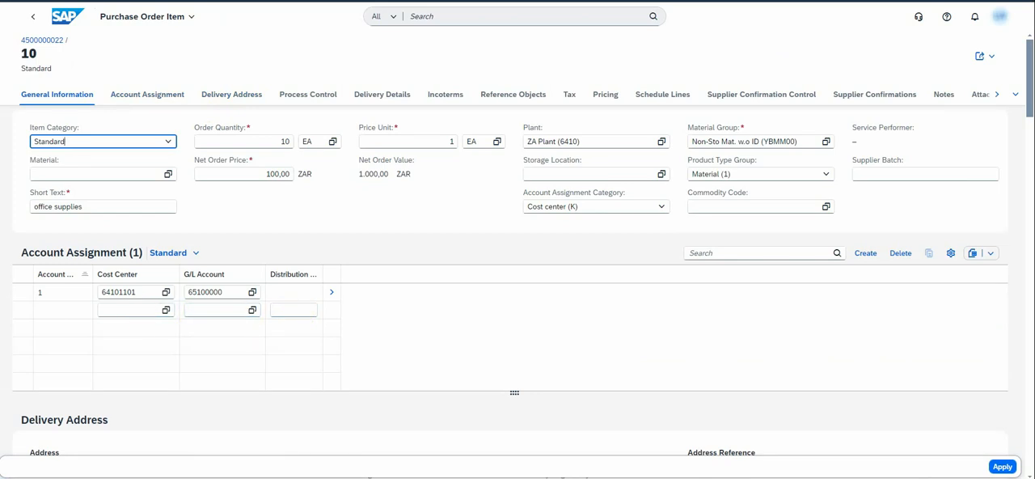
pyautogui.click(129, 308)
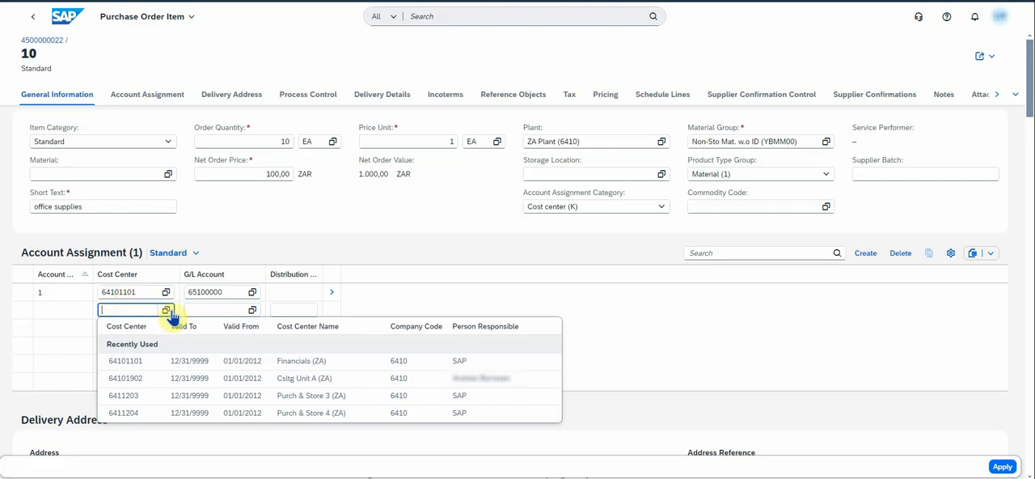
pyautogui.click(127, 395)
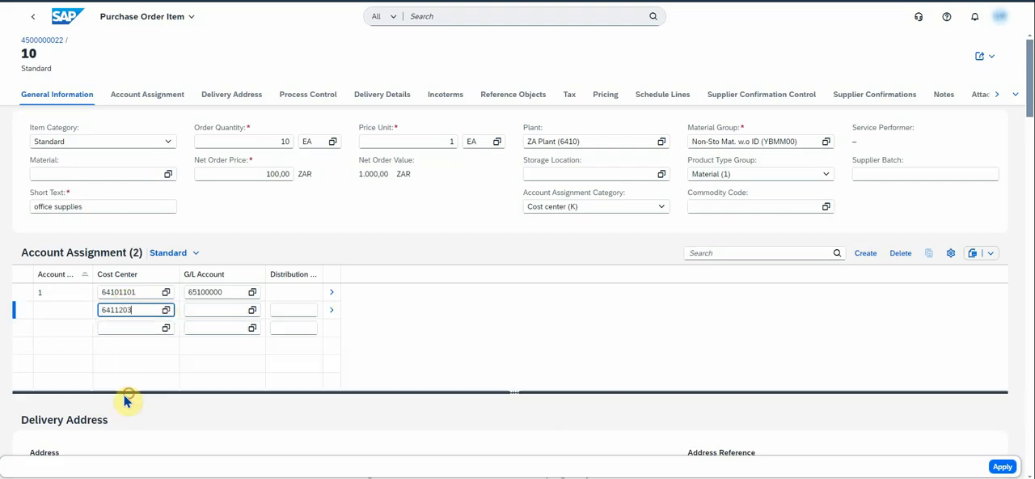
pyautogui.click(204, 308)
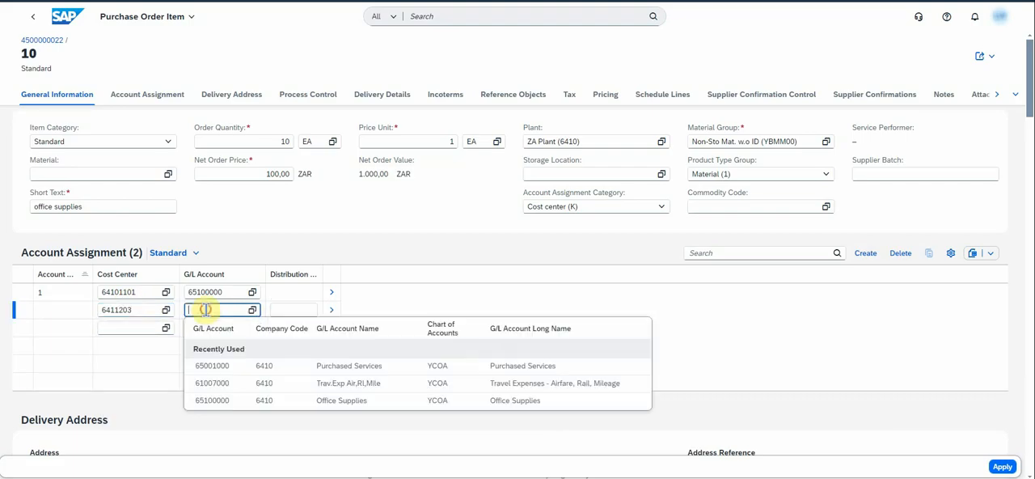
pyautogui.click(216, 368)
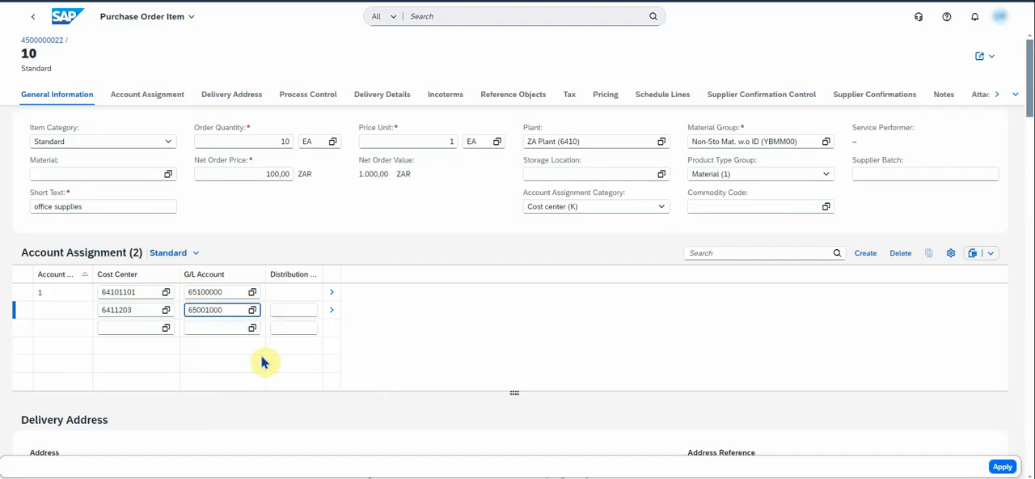
# - Distribute the item 20 to cost center 64101101 and 80 to 6411203, apply the split, and submit the changed order
pyautogui.click(289, 309)
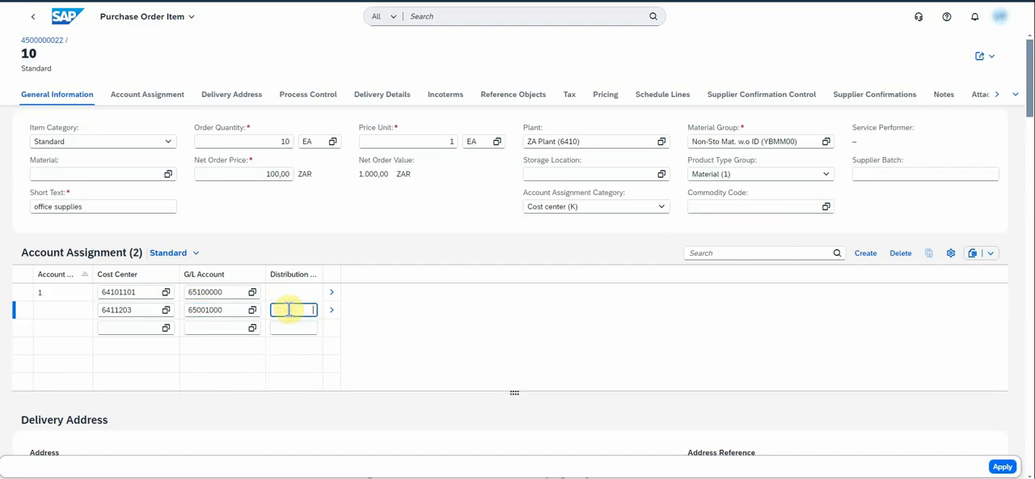
pyautogui.press('Return')
pyautogui.click(1003, 467)
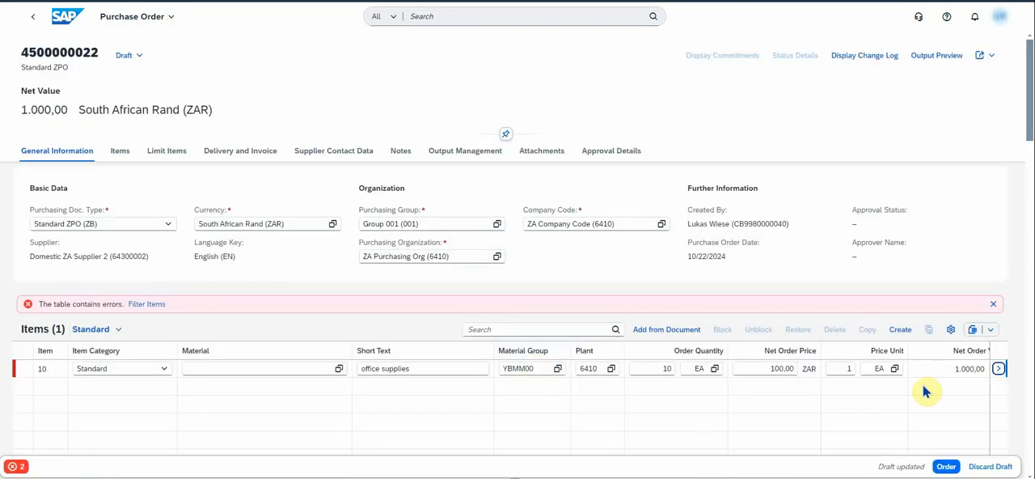
pyautogui.click(998, 368)
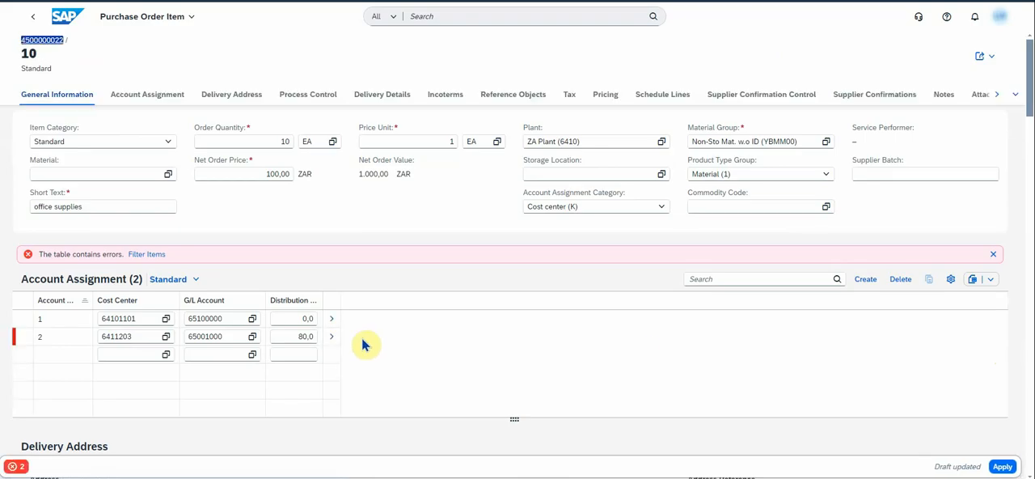
pyautogui.click(307, 318)
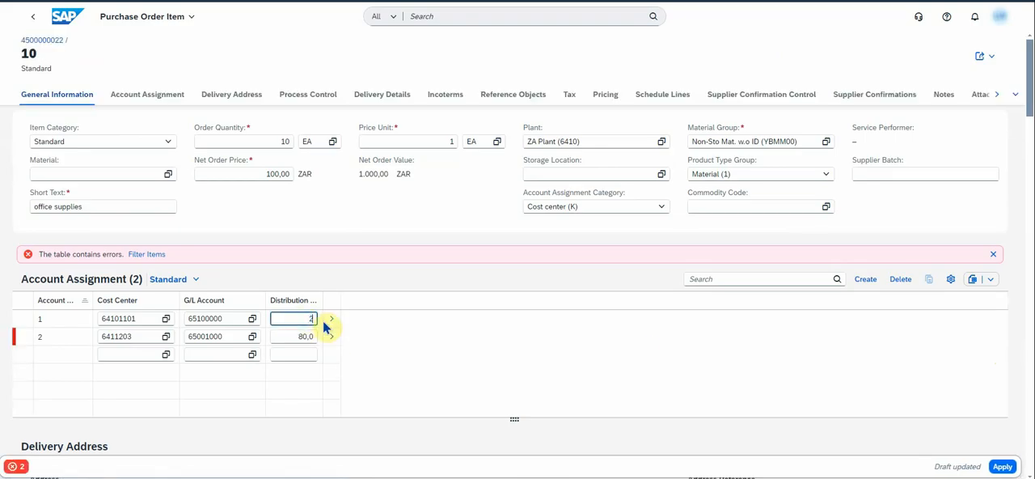
pyautogui.click(850, 366)
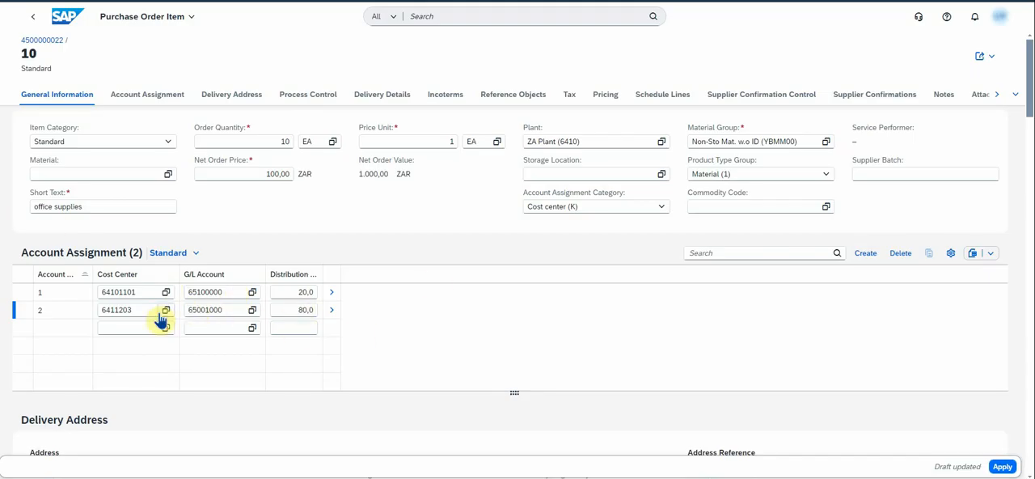
pyautogui.click(1002, 467)
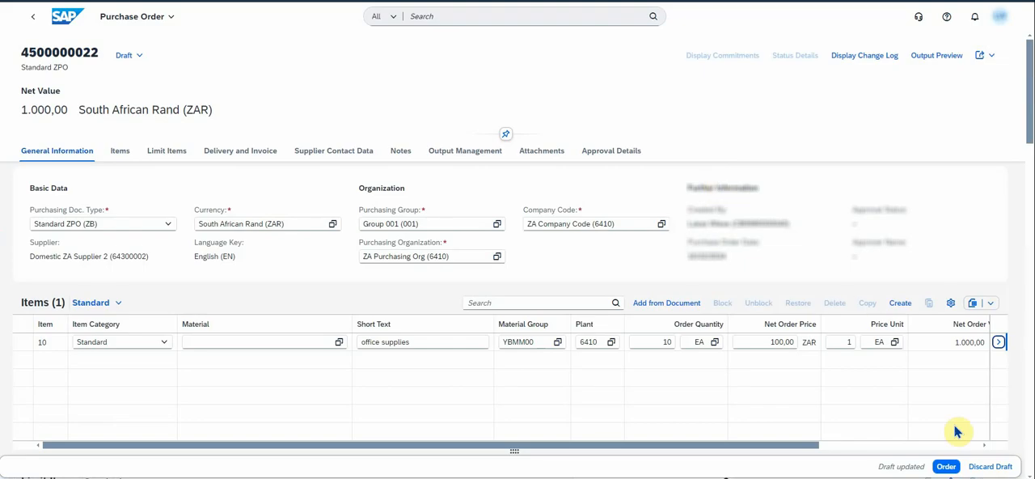
pyautogui.click(945, 464)
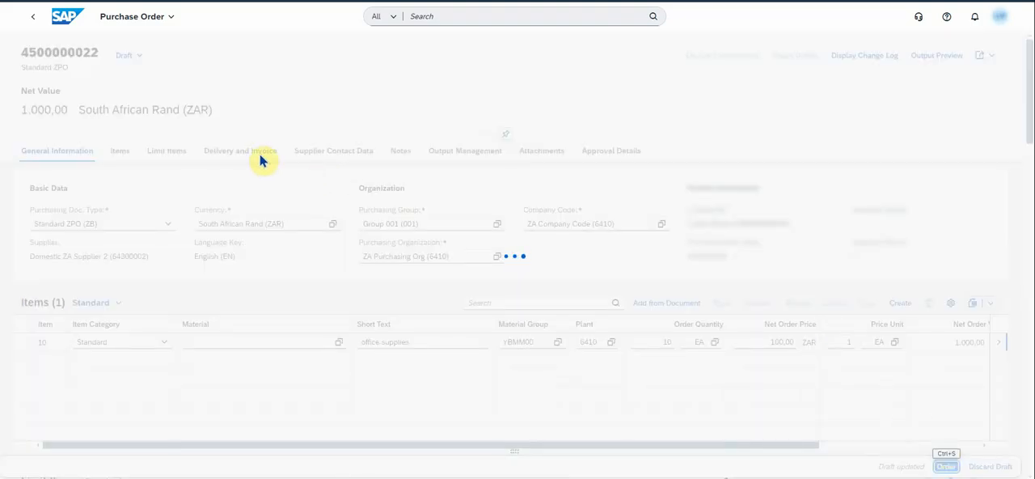